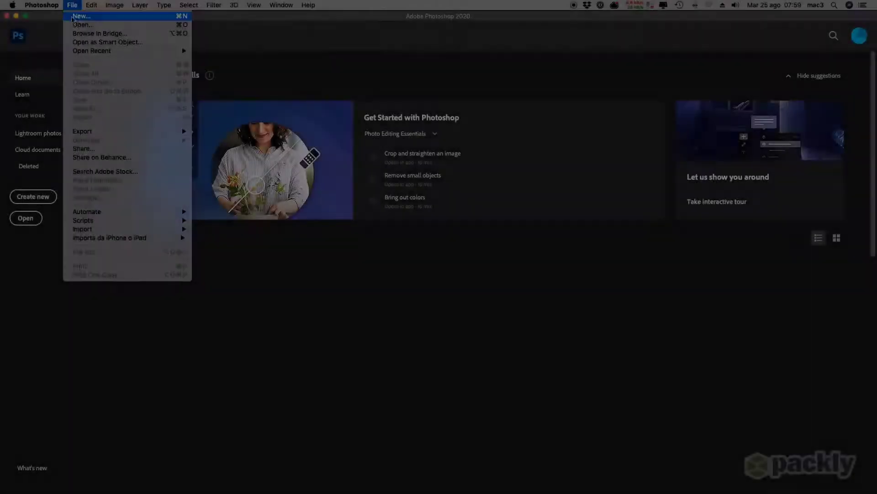
# Import Packly dieline 43x43x45.pdf with Media Box cropping, 300 pixels/inch and CMYK colour.
pyautogui.press('super+o')
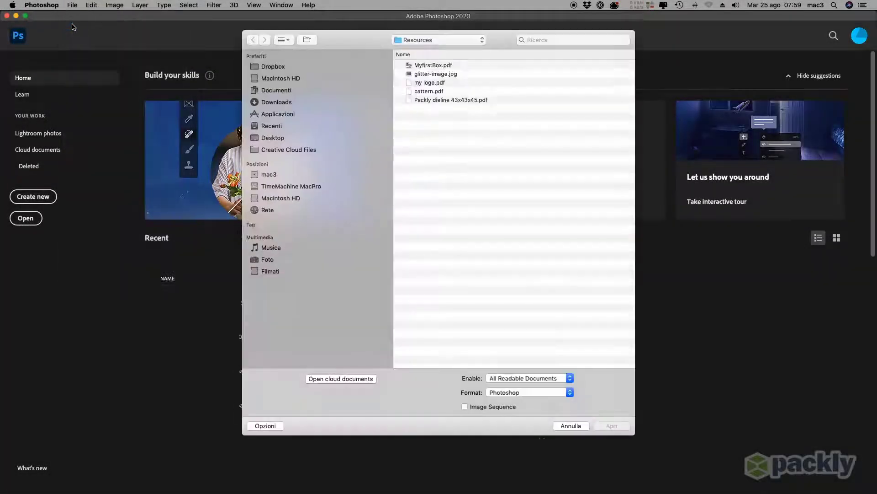
pyautogui.click(433, 100)
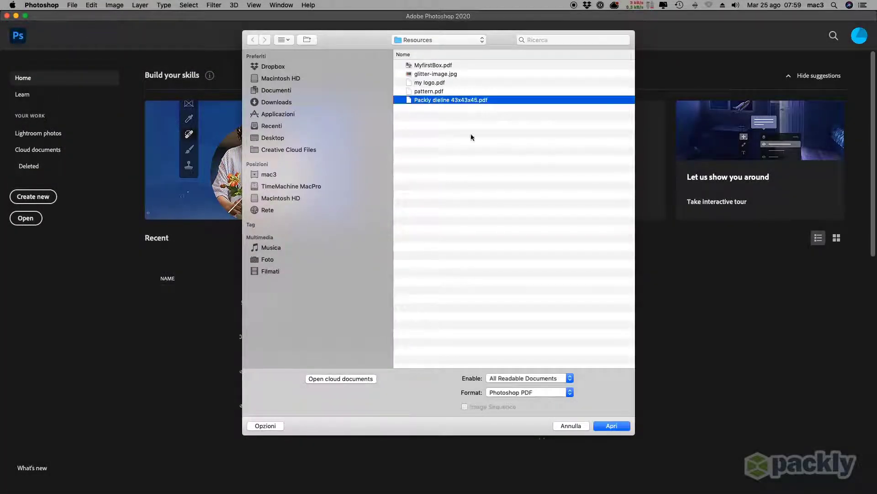
pyautogui.click(611, 426)
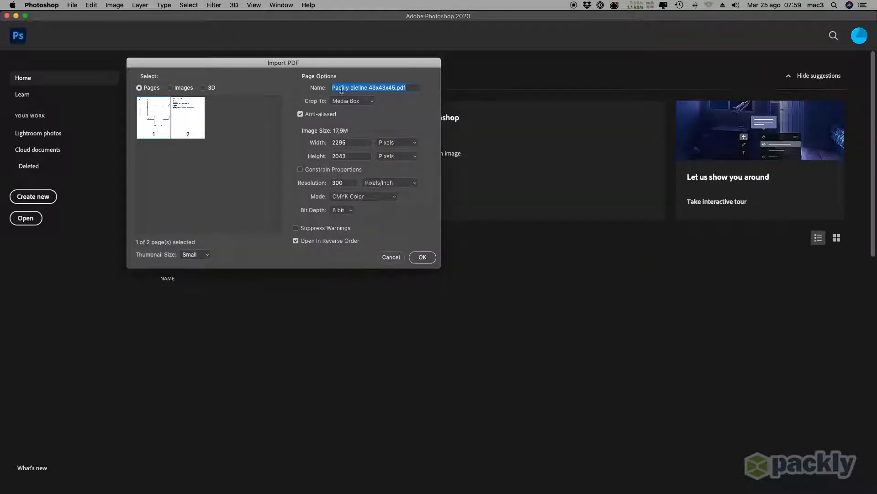
pyautogui.click(356, 101)
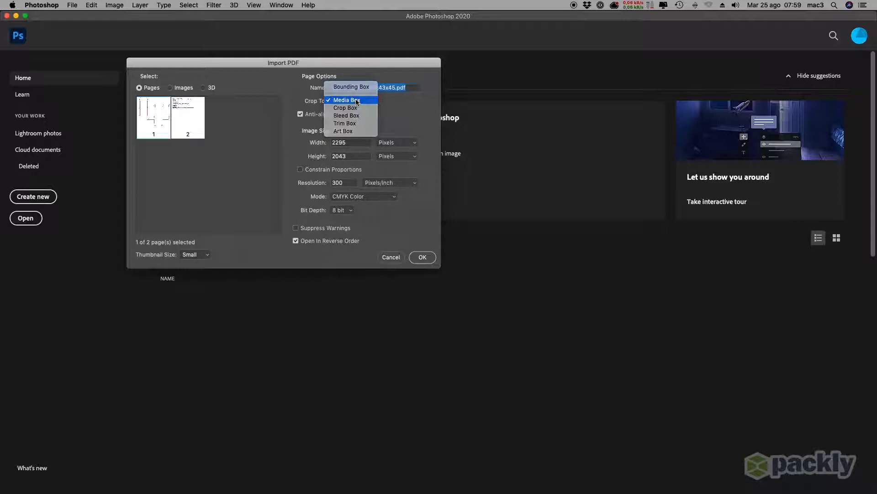
pyautogui.click(356, 101)
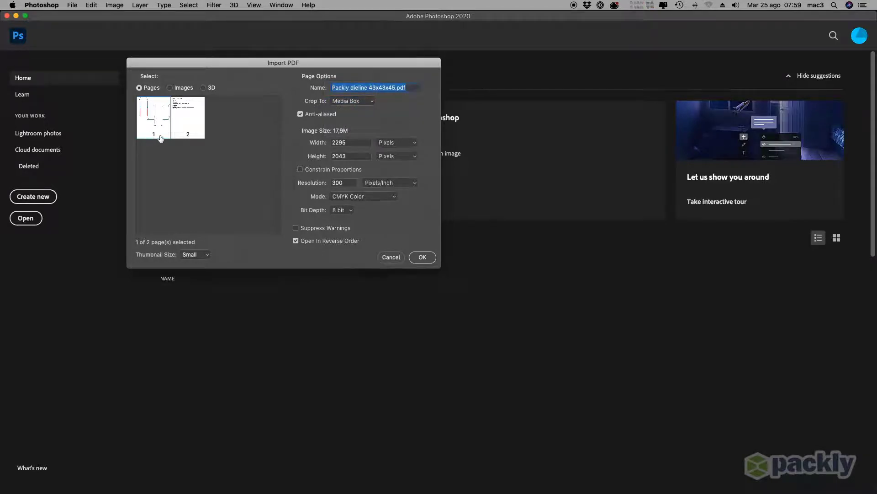
pyautogui.moveTo(352, 183); pyautogui.dragTo(326, 182)
pyautogui.click(361, 197)
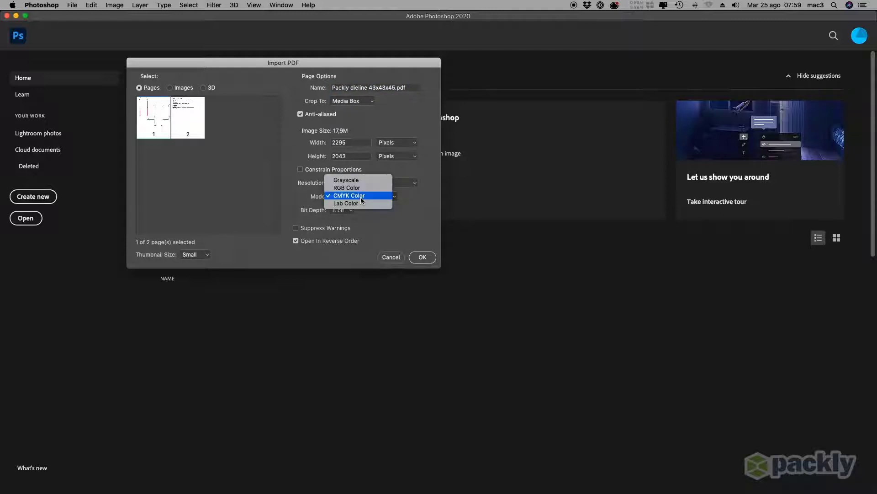
pyautogui.click(384, 196)
pyautogui.click(423, 257)
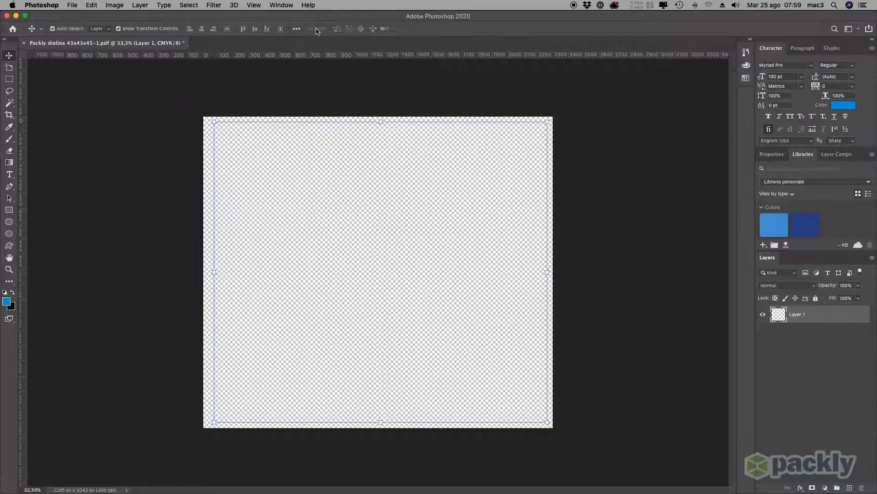
pyautogui.click(281, 5)
pyautogui.moveTo(291, 25)
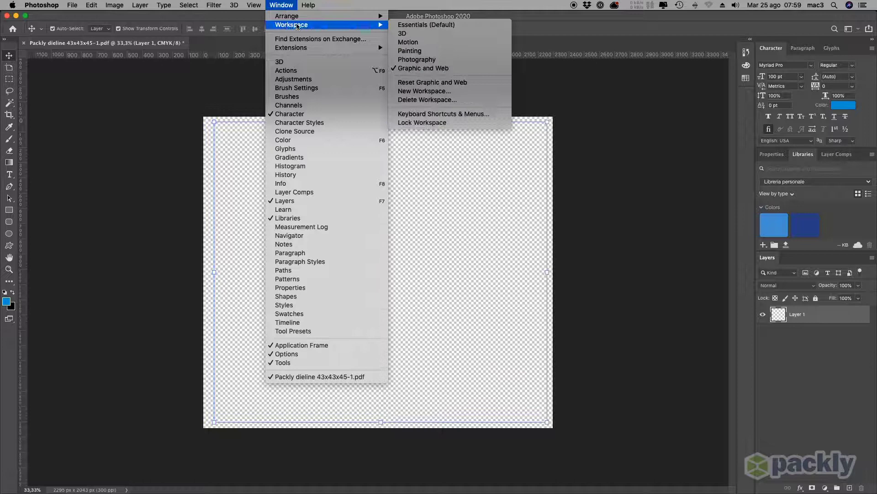
pyautogui.click(418, 68)
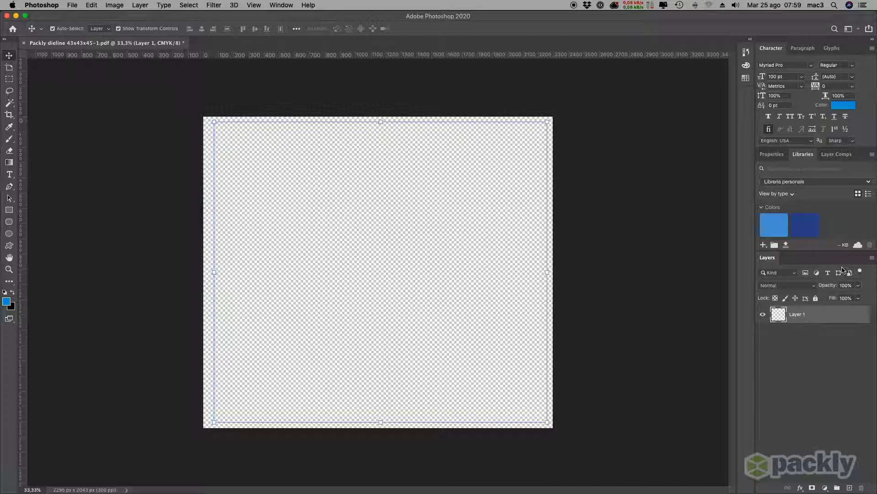
# Give the dieline layer a 4 px purple Stroke effect and fit the document on screen.
pyautogui.click(872, 259)
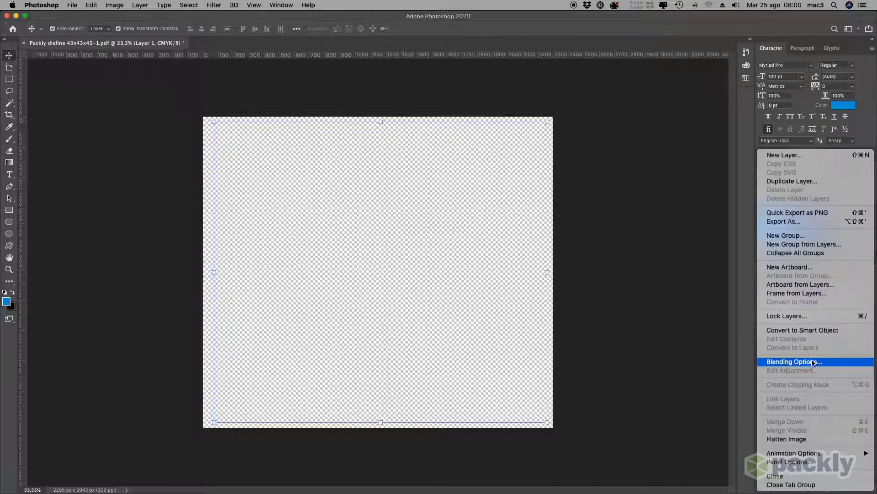
pyautogui.click(814, 361)
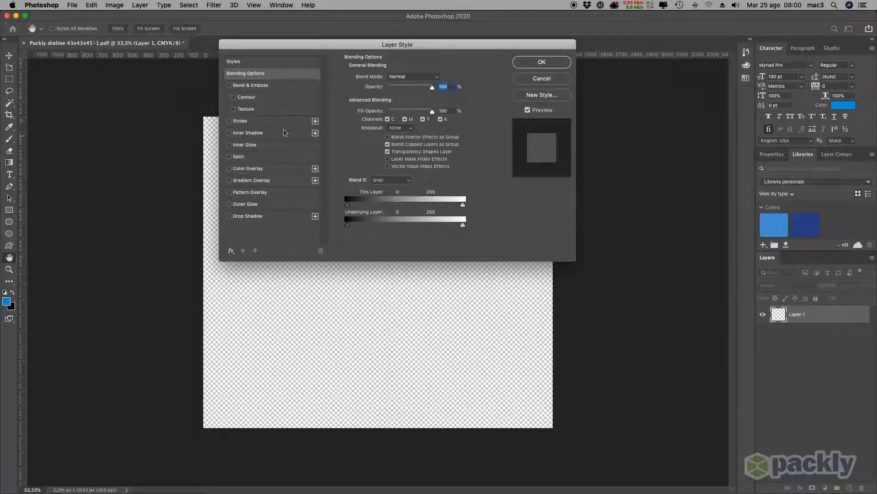
pyautogui.click(241, 122)
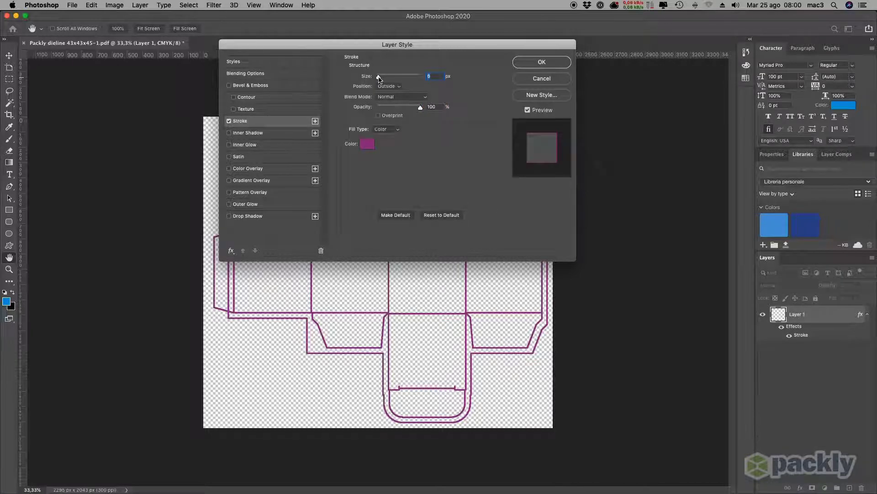
pyautogui.moveTo(378, 77); pyautogui.dragTo(378, 77)
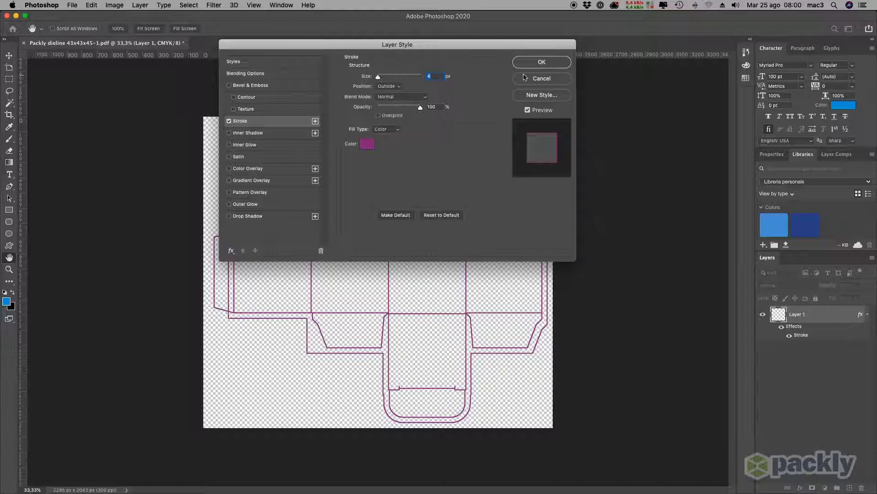
pyautogui.click(541, 63)
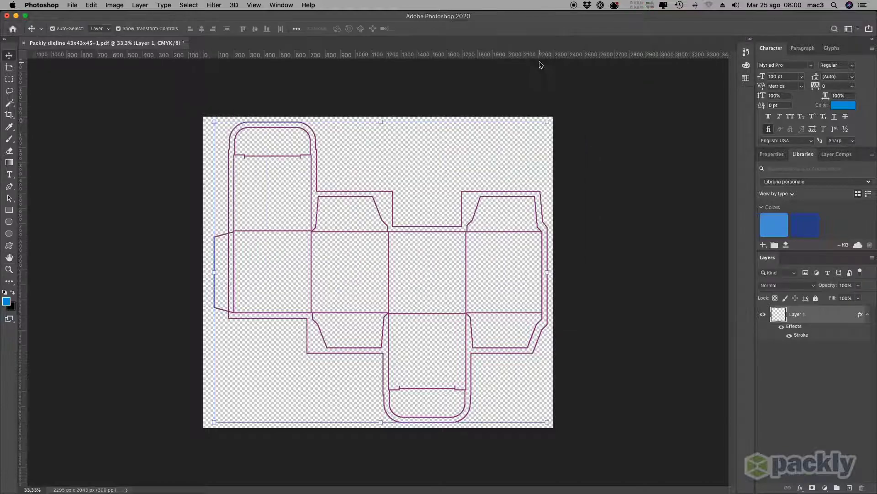
pyautogui.click(10, 269)
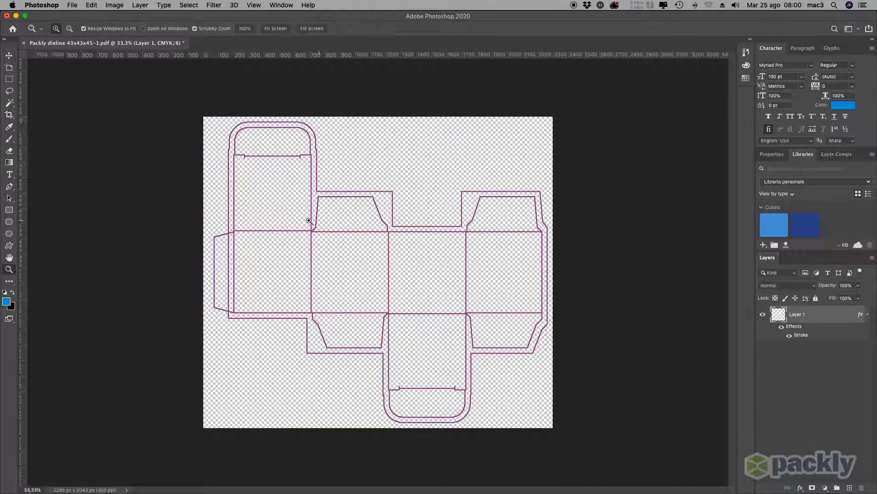
pyautogui.moveTo(309, 220); pyautogui.dragTo(385, 267)
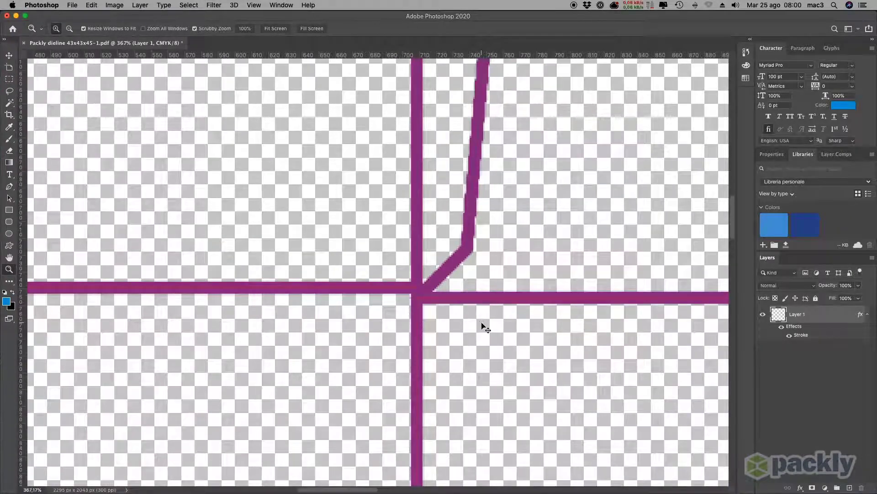
pyautogui.press('super+0')
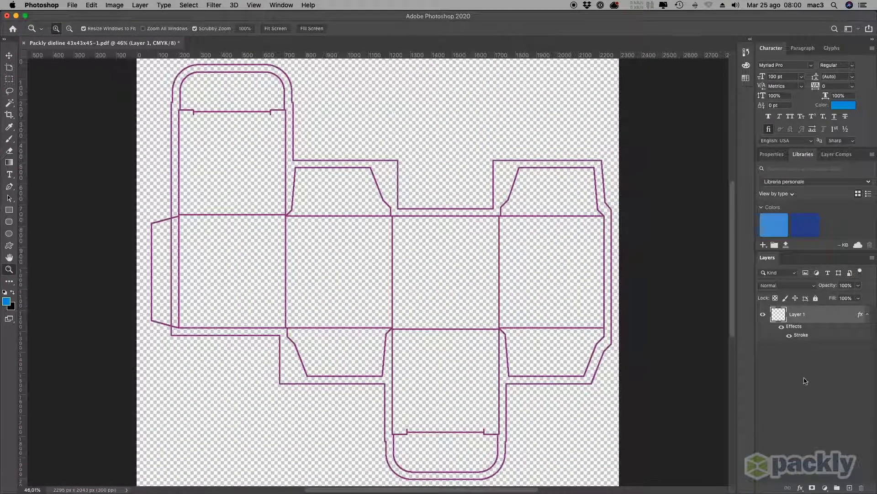
# Add a new layer, renaming Layer 1 to Dieline and Layer 2 to Artwork.
pyautogui.click(805, 381)
pyautogui.click(850, 487)
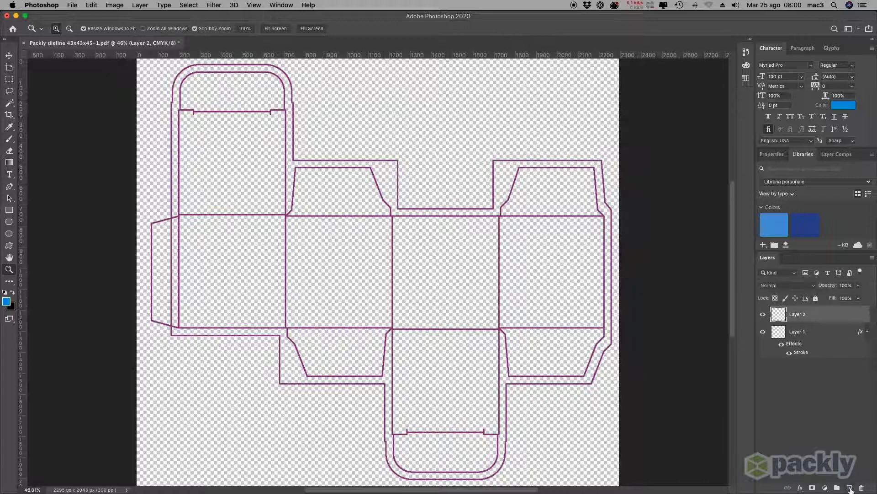
pyautogui.doubleClick(799, 333)
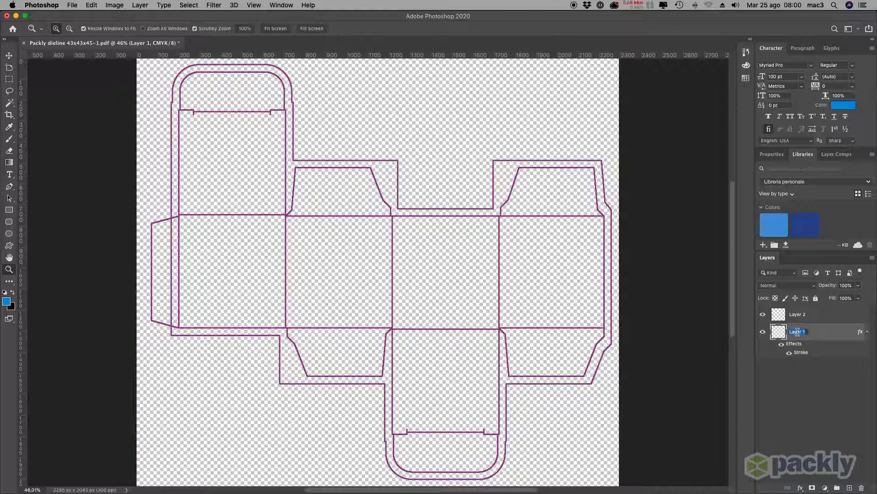
pyautogui.write('Dieline')
pyautogui.doubleClick(797, 314)
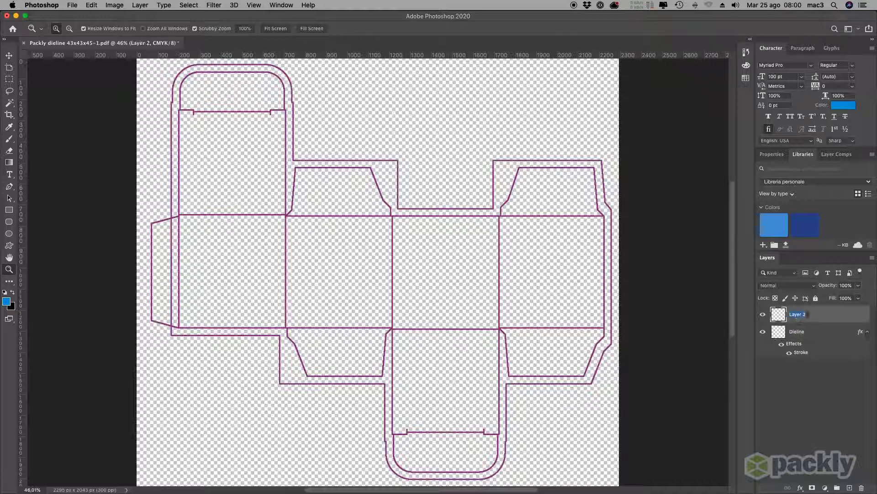
pyautogui.write('Artwork')
pyautogui.press('Return')
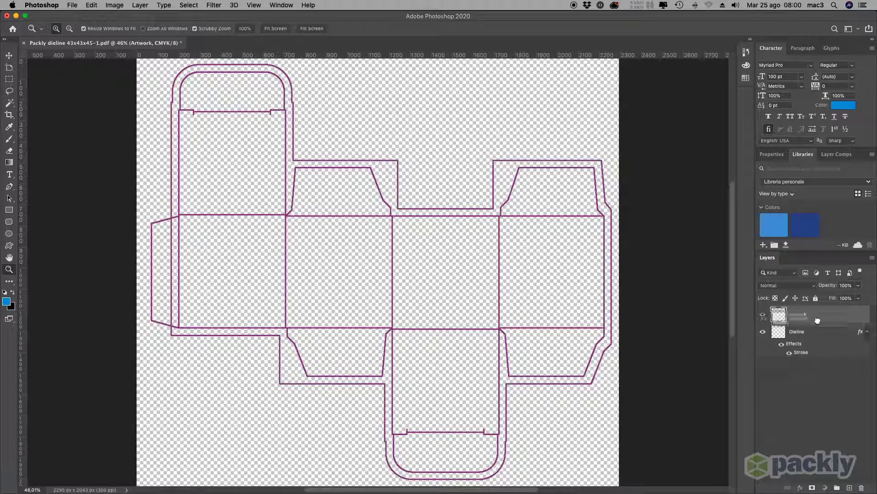
# Move Artwork below Dieline and apply Lock All to the Dieline layer.
pyautogui.moveTo(788, 314); pyautogui.dragTo(815, 363)
pyautogui.click(820, 313)
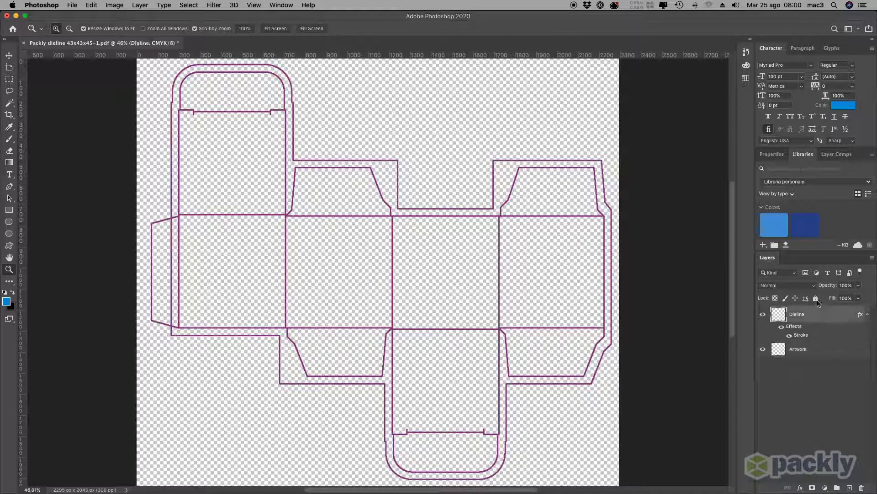
pyautogui.click(816, 298)
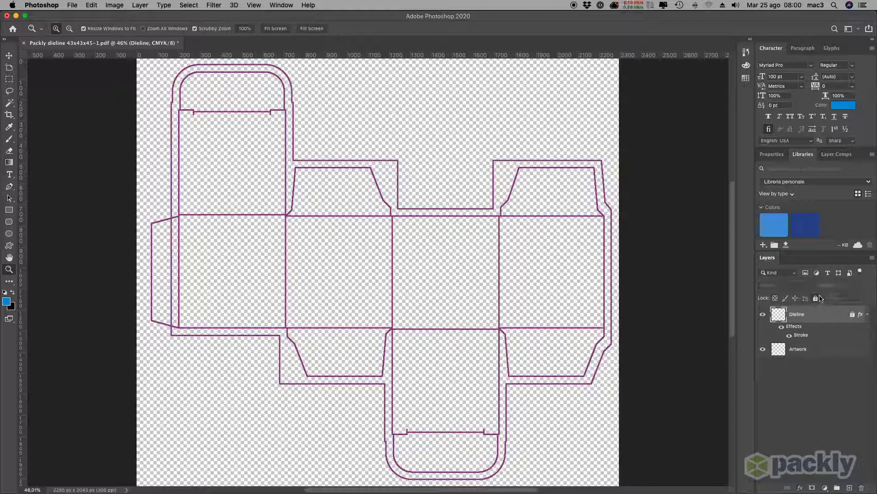
# Select the whole canvas on the Artwork layer and set up a custom-colour fill.
pyautogui.click(819, 352)
pyautogui.press('m')
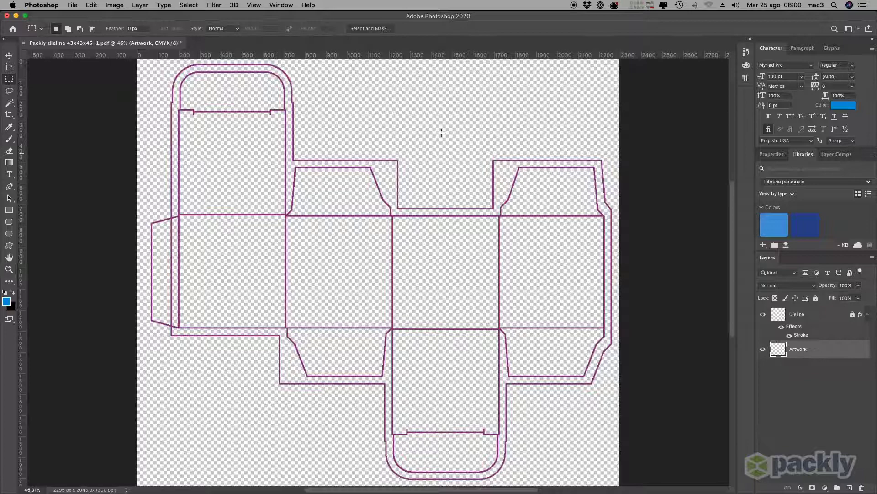
pyautogui.click(188, 5)
pyautogui.click(189, 15)
pyautogui.click(91, 5)
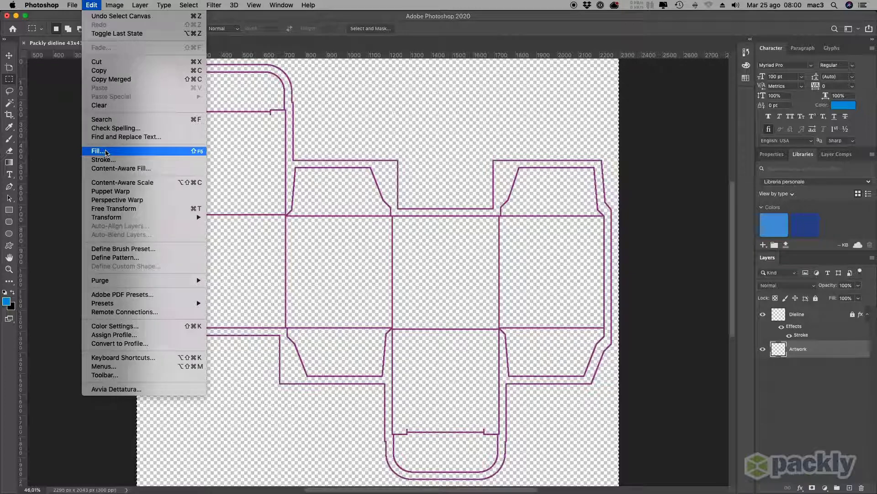
pyautogui.click(105, 152)
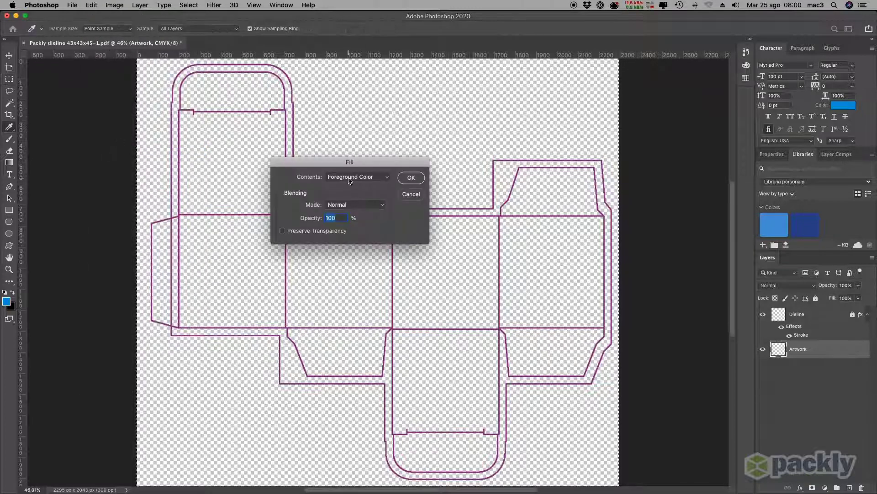
pyautogui.click(349, 178)
pyautogui.click(350, 190)
# Fill the canvas with dark blue (Y 4, K 0), then deselect.
pyautogui.click(427, 250)
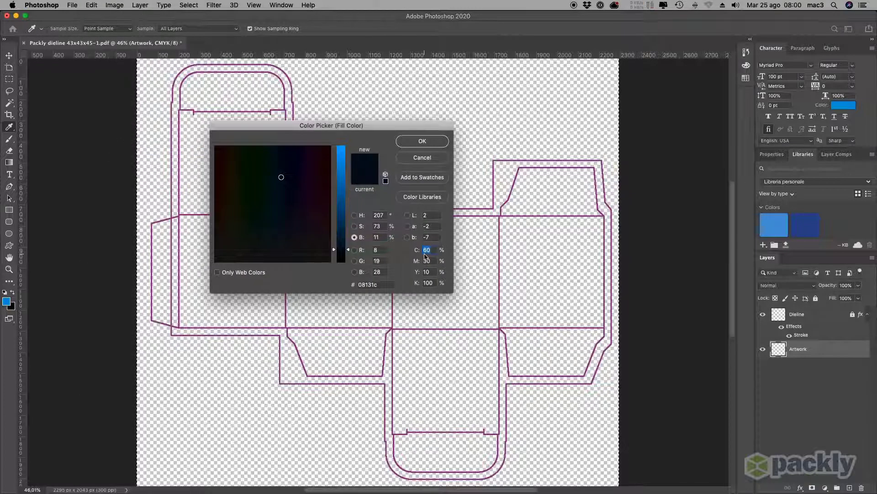
pyautogui.write('100')
pyautogui.press('Tab')
pyautogui.write('79')
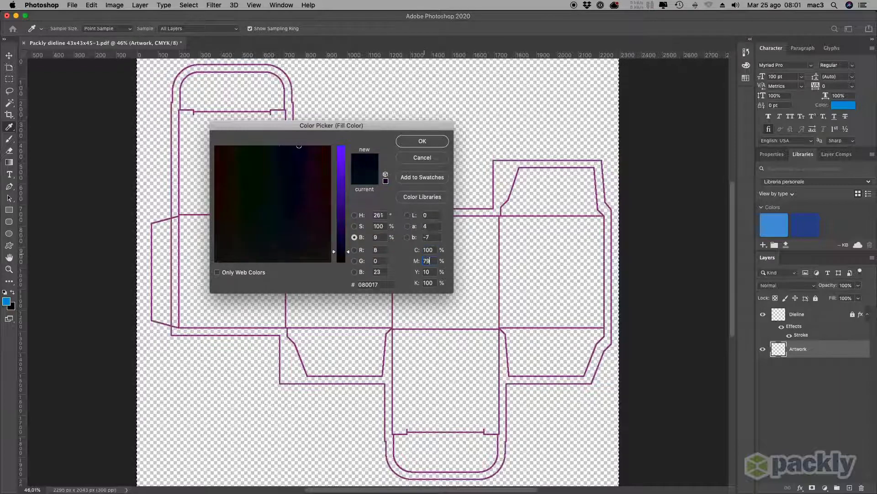
pyautogui.press('Tab')
pyautogui.write('4')
pyautogui.press('Tab')
pyautogui.write('0')
pyautogui.press('Tab')
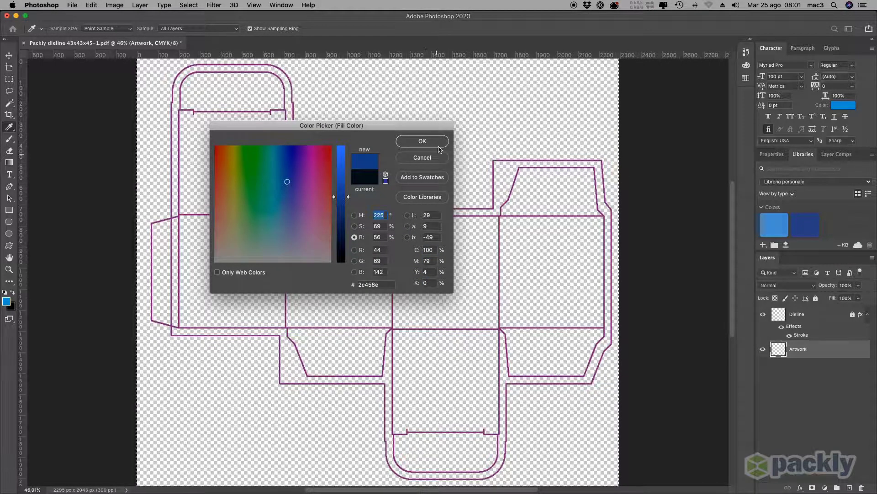
pyautogui.click(423, 141)
pyautogui.click(411, 179)
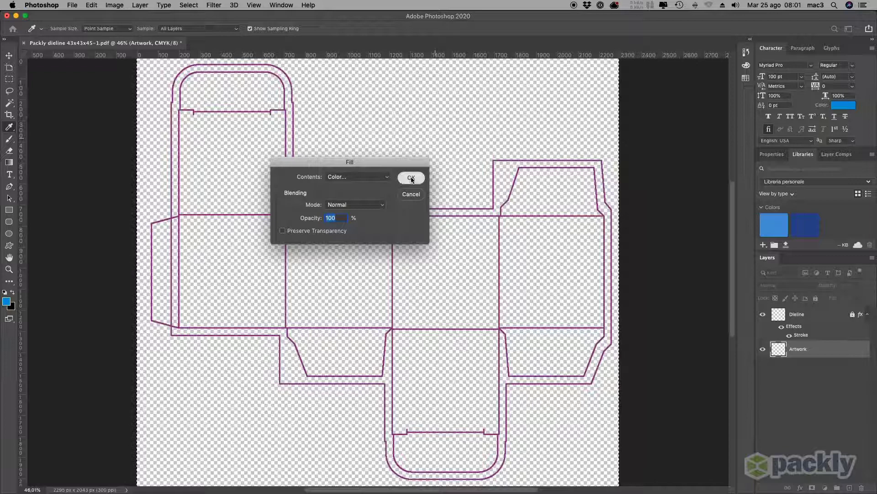
pyautogui.click(184, 5)
pyautogui.click(197, 21)
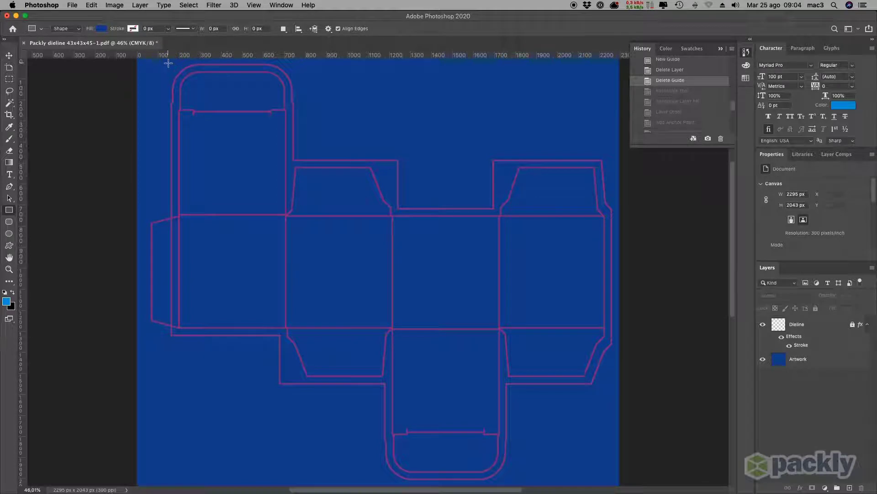
# Draw a rectangle over the top-left flap and fill it light blue (C80 M20 Y0 K0).
pyautogui.moveTo(168, 64); pyautogui.dragTo(291, 216)
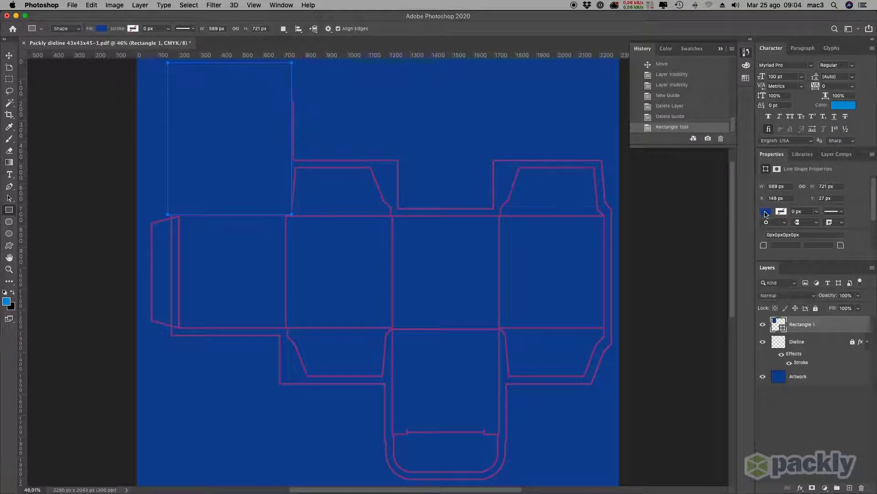
pyautogui.click(766, 213)
pyautogui.click(865, 230)
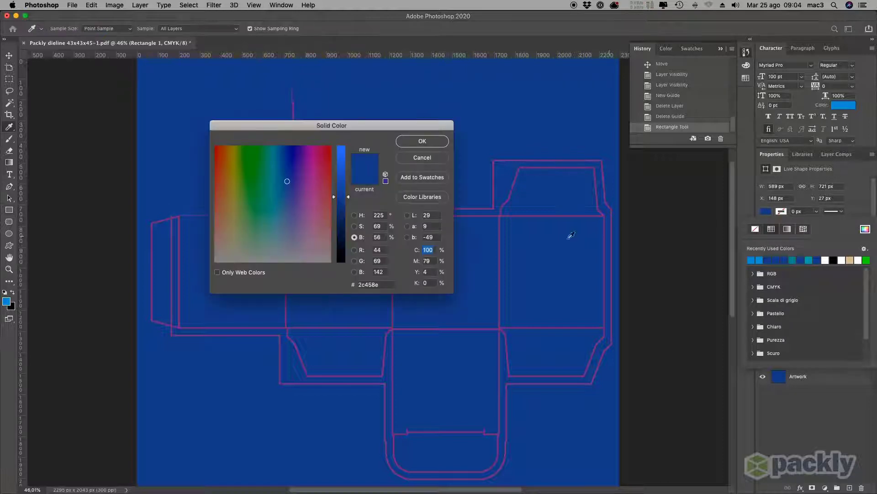
pyautogui.write('80')
pyautogui.press('Tab')
pyautogui.write('20')
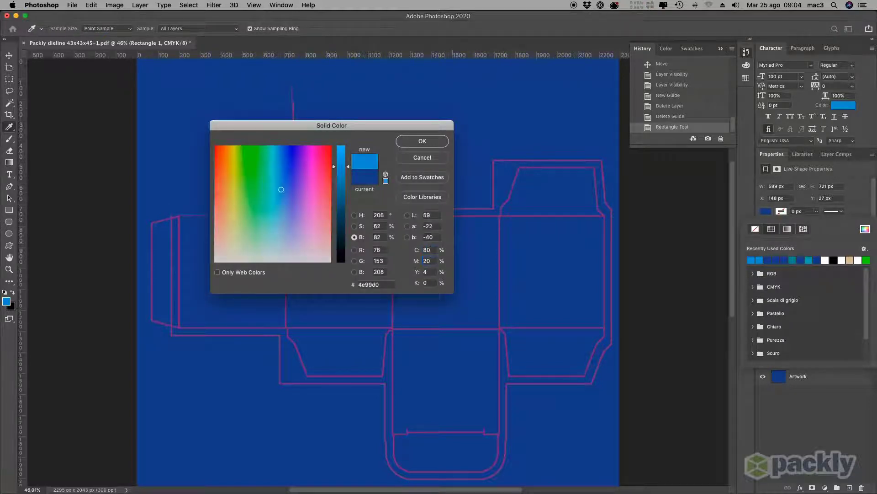
pyautogui.press('Tab')
pyautogui.write('0')
pyautogui.press('Tab')
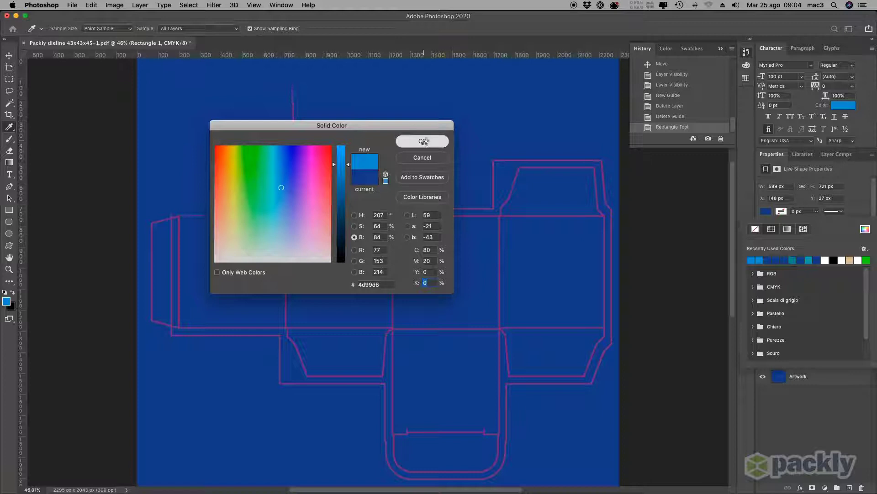
pyautogui.click(422, 141)
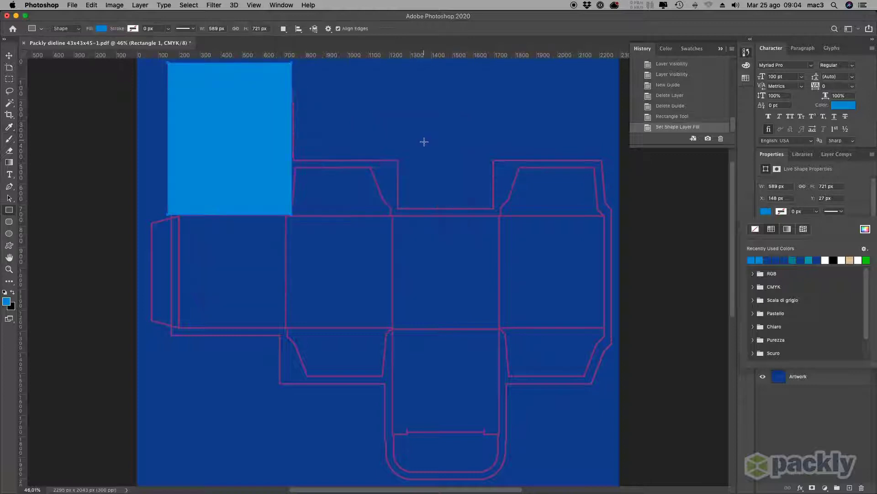
# Move Rectangle 1 below Dieline and Alt-drag a copy onto the bottom flap.
pyautogui.click(829, 433)
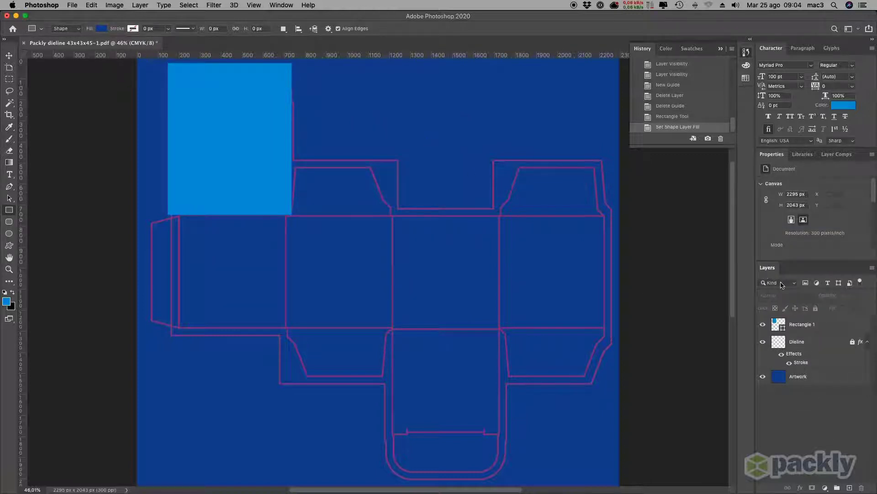
pyautogui.moveTo(801, 324); pyautogui.dragTo(804, 371)
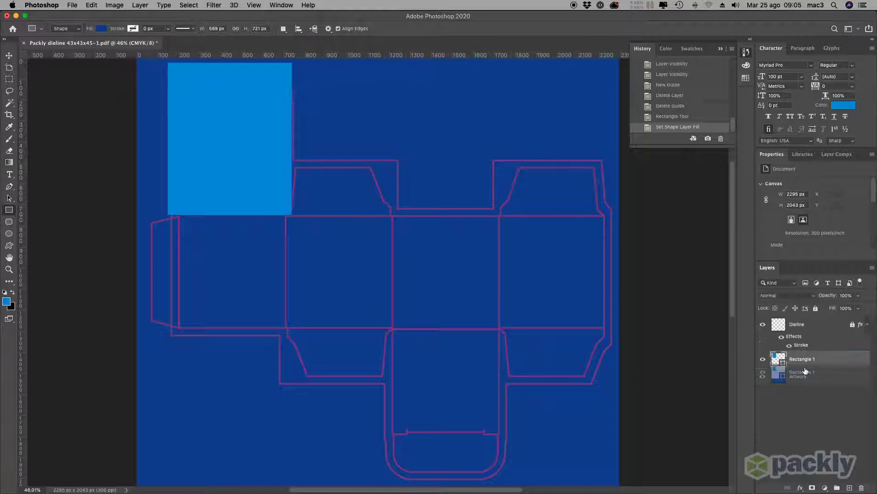
pyautogui.click(10, 58)
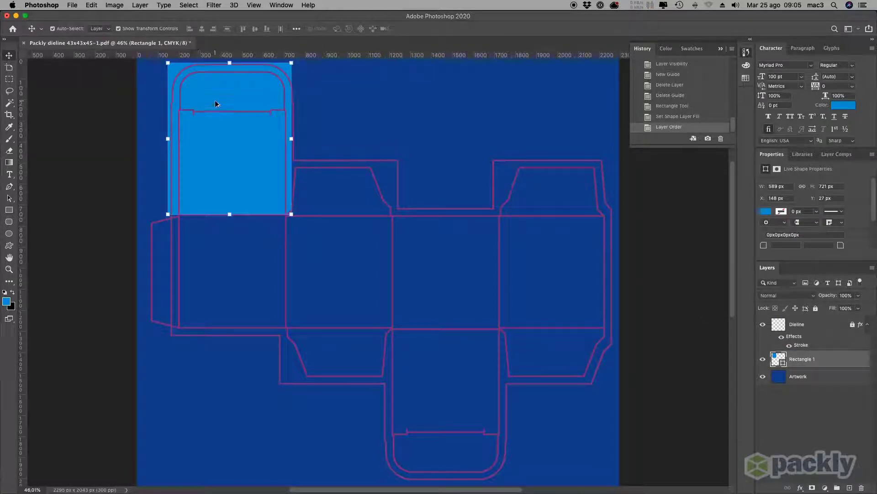
pyautogui.moveTo(215, 101); pyautogui.dragTo(432, 363)
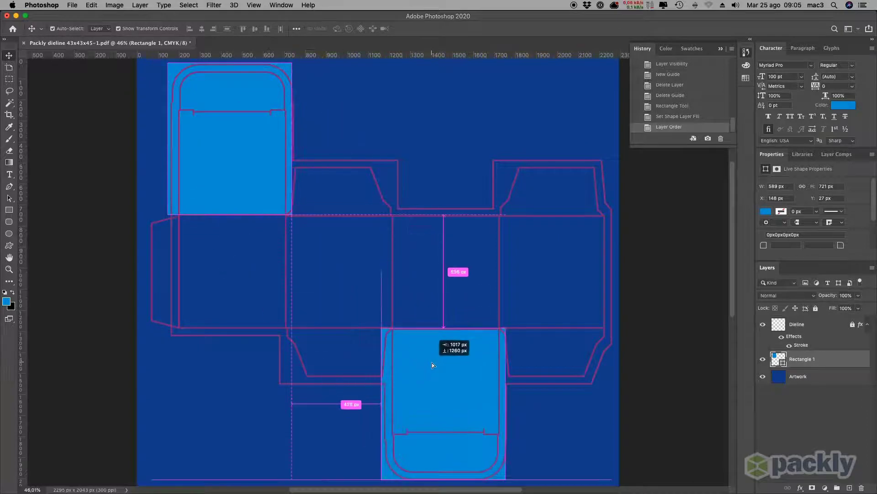
# Nudge the copy down and angle its top-left corner along the flap's slanted edge.
pyautogui.press('z')
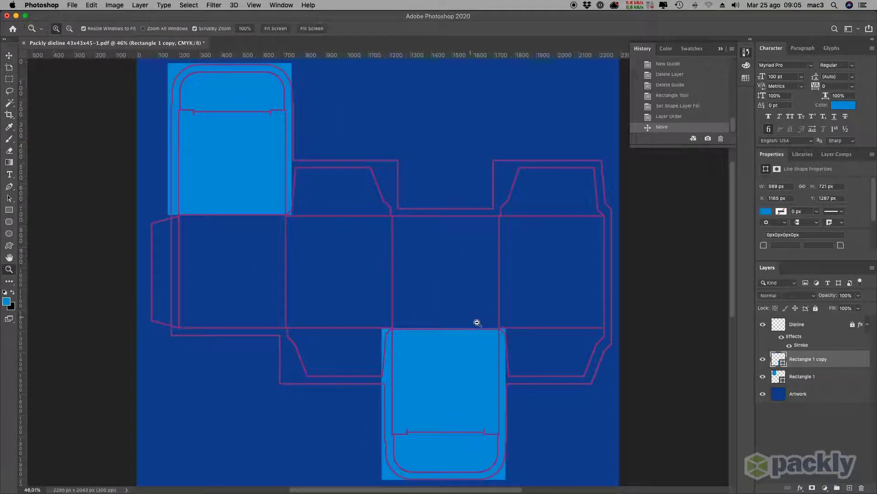
pyautogui.moveTo(482, 344)
pyautogui.mouseDown()
pyautogui.moveTo(430, 375)
pyautogui.moveTo(453, 374)
pyautogui.mouseUp()
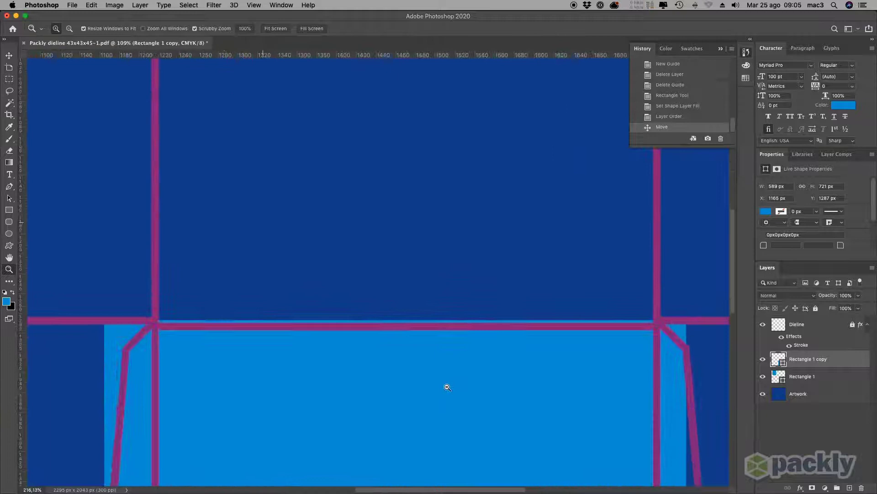
pyautogui.press('v')
pyautogui.moveTo(306, 375); pyautogui.dragTo(301, 380)
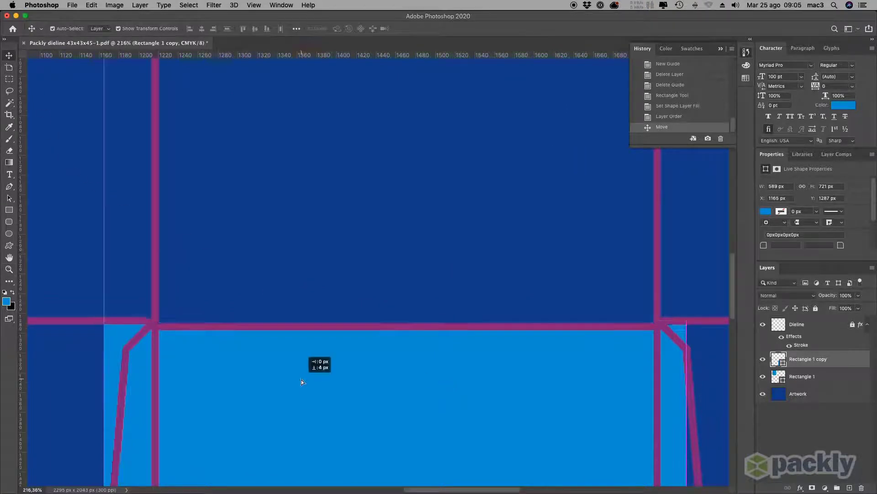
pyautogui.click(11, 186)
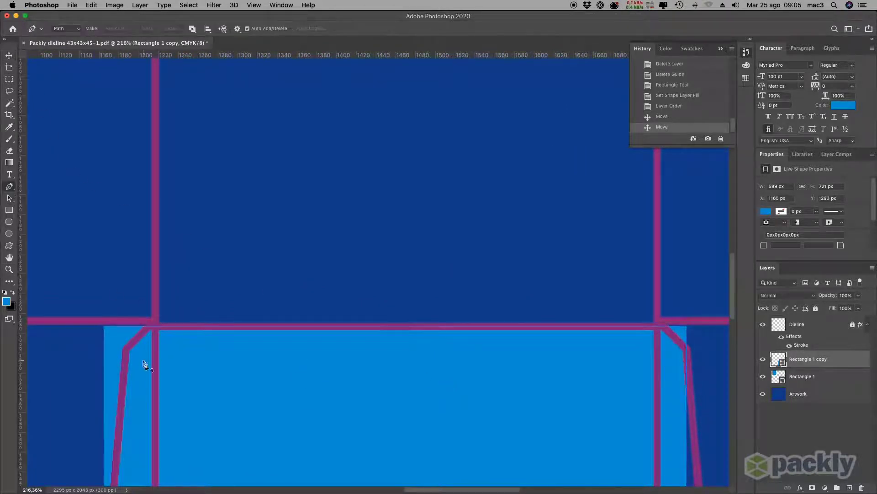
pyautogui.click(109, 327)
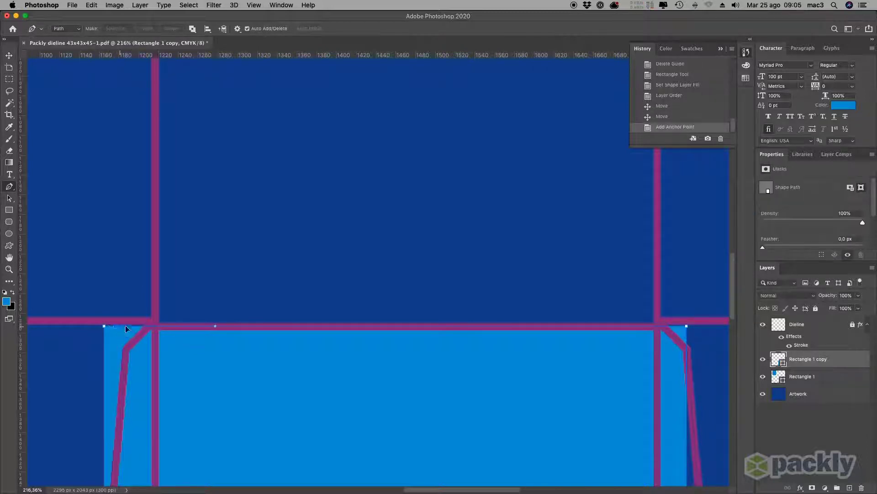
pyautogui.moveTo(105, 327)
pyautogui.mouseDown()
pyautogui.moveTo(144, 327)
pyautogui.moveTo(137, 388)
pyautogui.mouseUp()
pyautogui.click(153, 328)
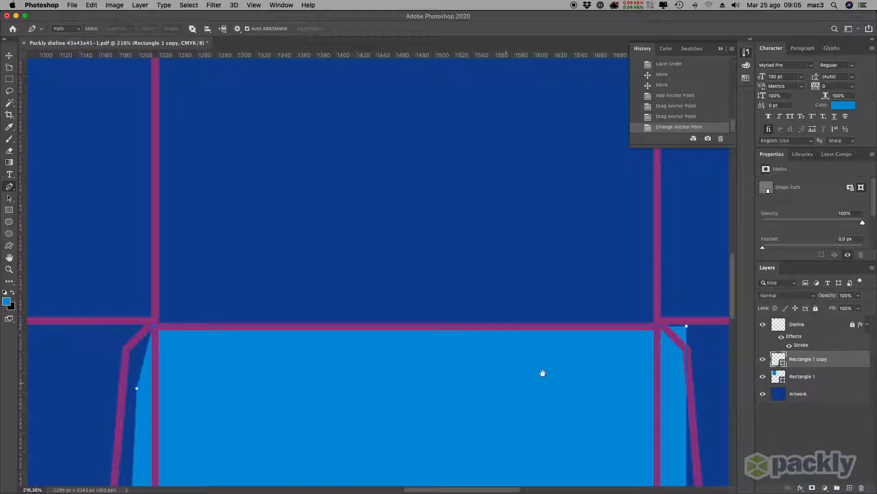
# Angle the copy's top-right corner to match the slant, then zoom out to the whole flap.
pyautogui.moveTo(543, 372); pyautogui.dragTo(425, 343)
pyautogui.click(467, 317)
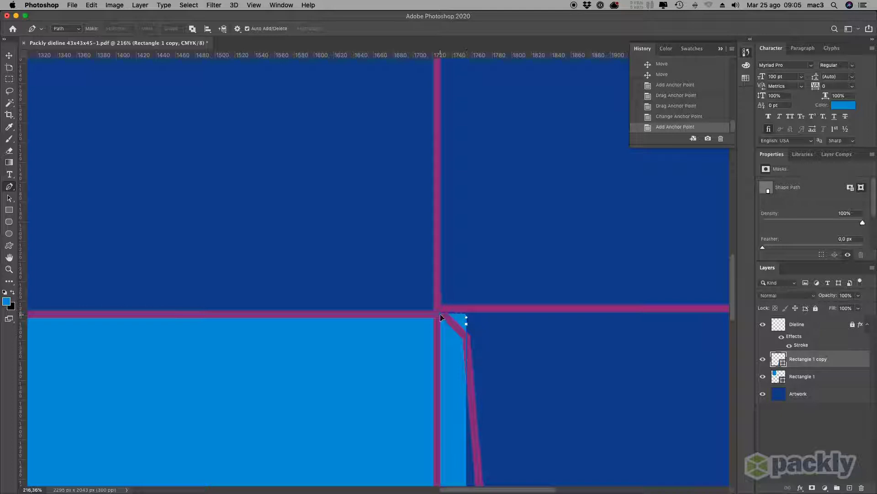
pyautogui.moveTo(441, 317); pyautogui.dragTo(455, 315)
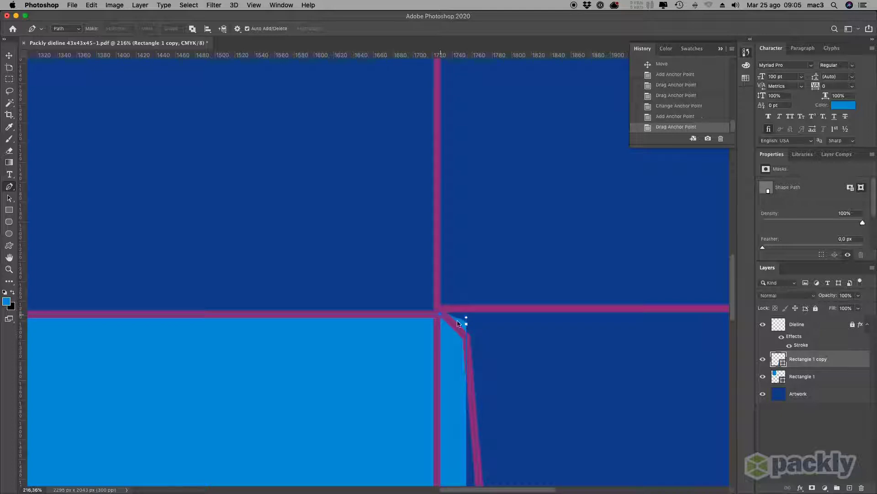
pyautogui.click(457, 374)
pyautogui.click(9, 270)
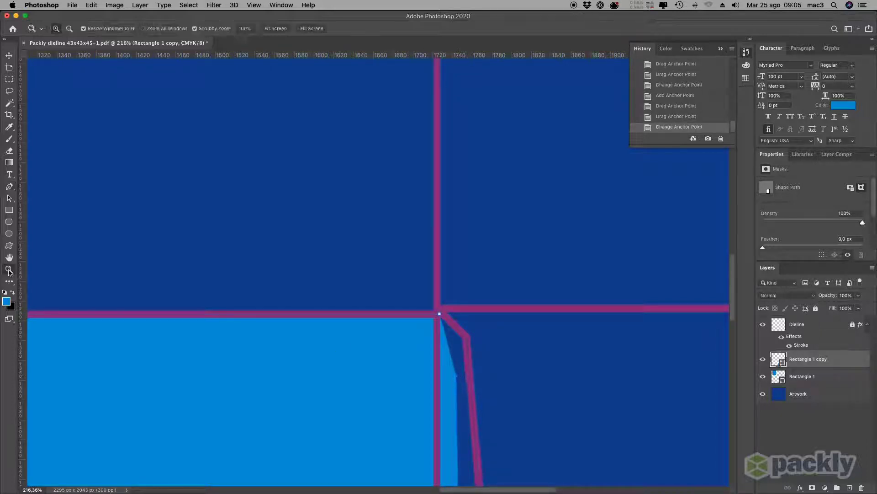
pyautogui.keyDown('alt'); pyautogui.click(163, 199); pyautogui.keyUp('alt')
# Add anchor points on the top-left rectangle's right edge and pull its lower corner onto the slant.
pyautogui.keyDown('alt'); pyautogui.click(177, 197); pyautogui.keyUp('alt')
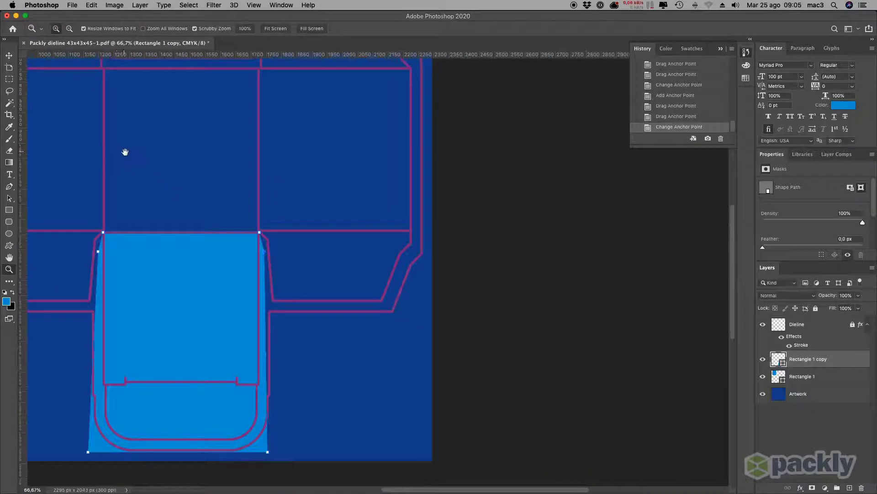
pyautogui.moveTo(125, 152); pyautogui.dragTo(357, 233)
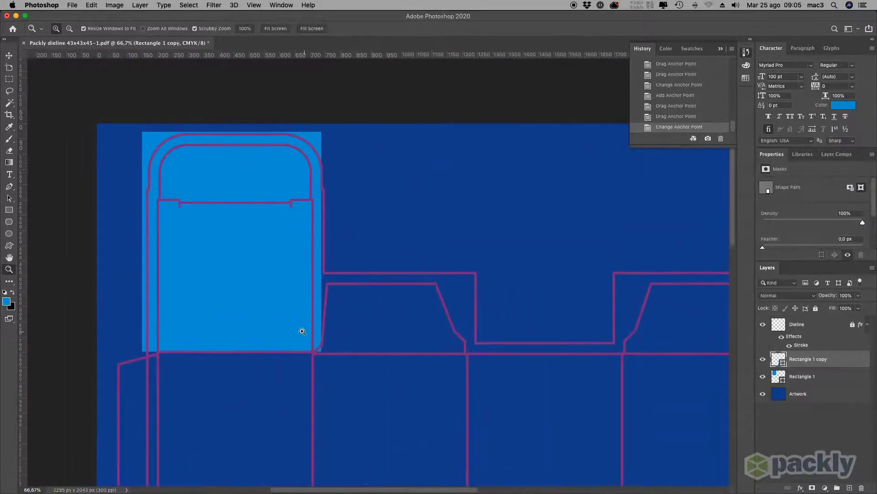
pyautogui.click(301, 332)
pyautogui.press('p')
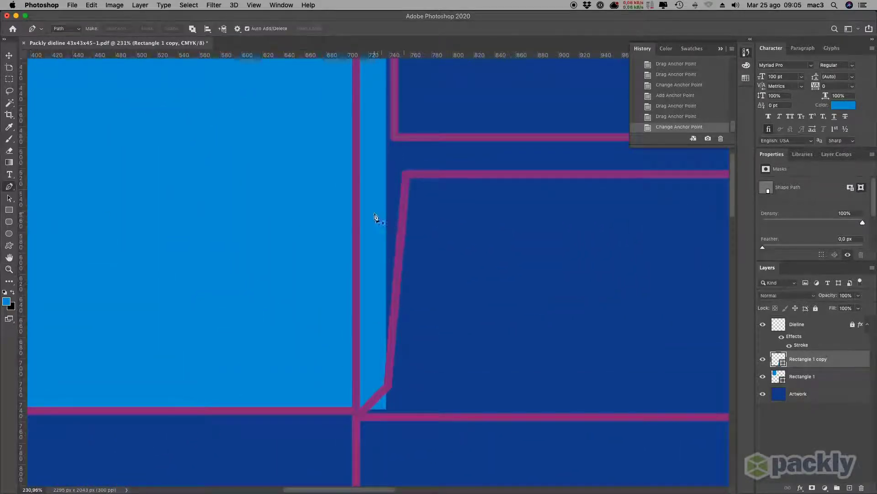
pyautogui.press('v')
pyautogui.click(181, 135)
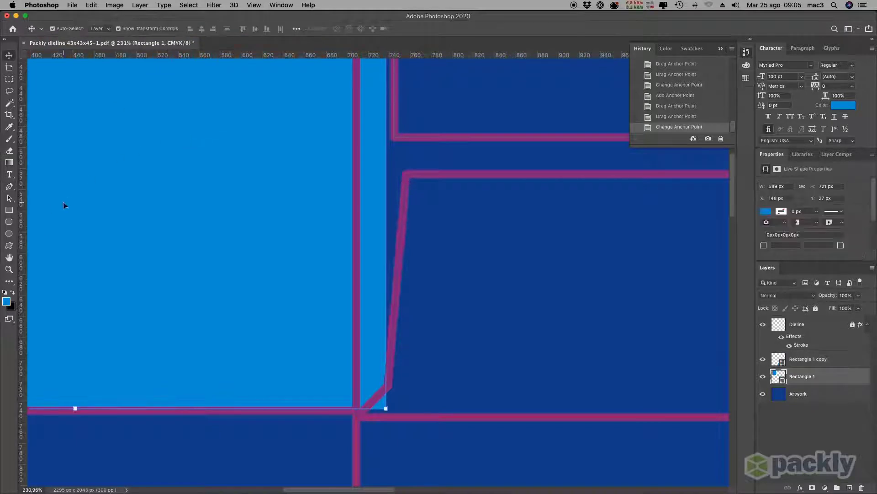
pyautogui.press('p')
pyautogui.click(388, 295)
pyautogui.click(386, 364)
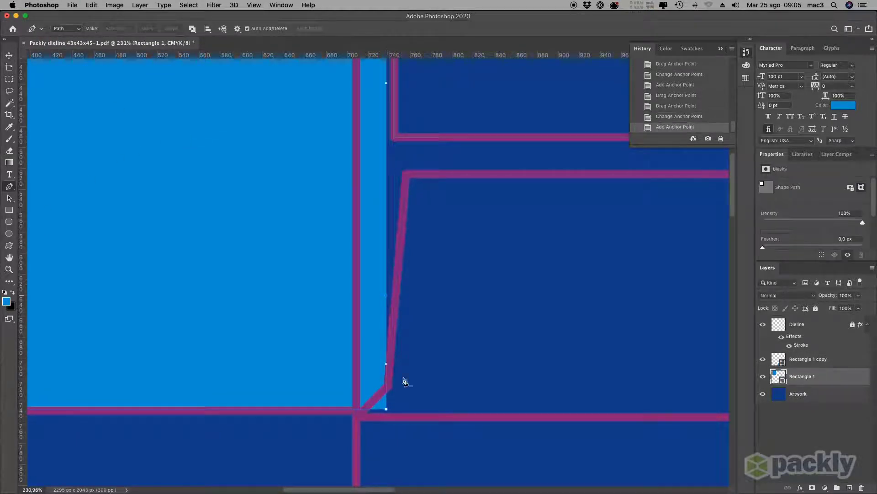
pyautogui.click(357, 409)
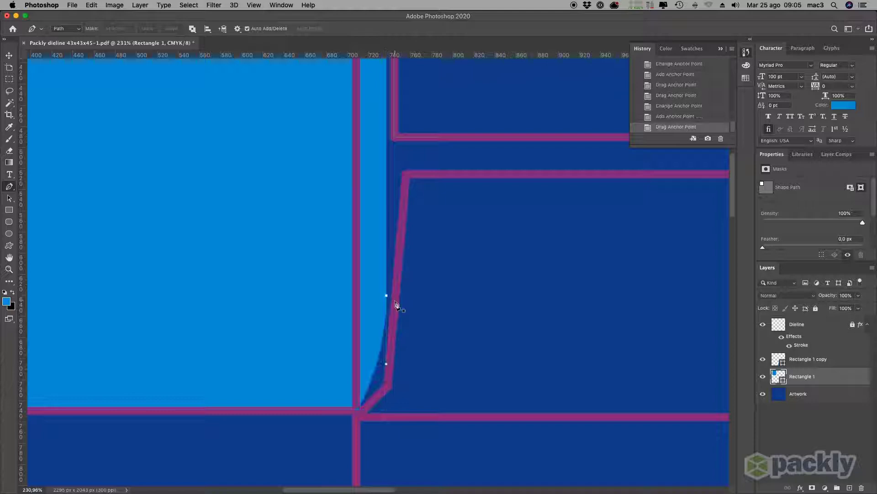
pyautogui.moveTo(386, 363); pyautogui.dragTo(382, 391)
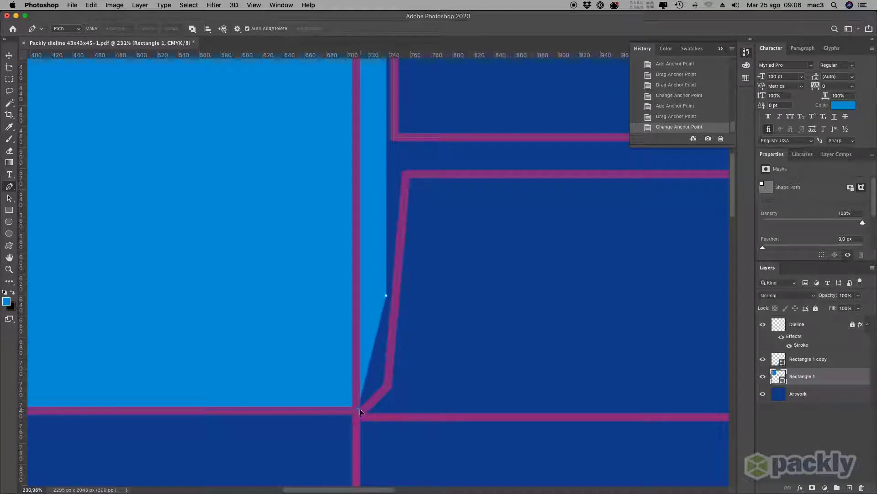
# Nudge the lower-right corner anchor down and check its alignment against the dieline.
pyautogui.press('z')
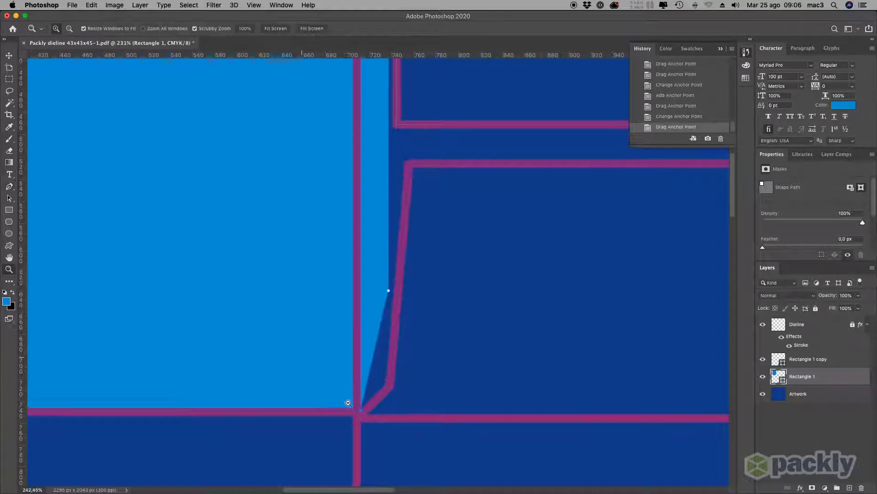
pyautogui.moveTo(357, 409); pyautogui.dragTo(385, 414)
pyautogui.scroll(-5, 385, 413)
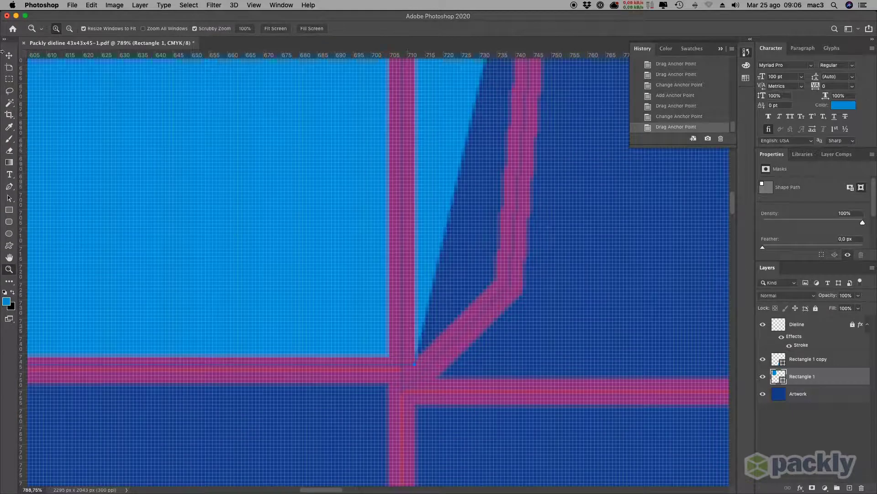
pyautogui.press('v')
pyautogui.press('Down')
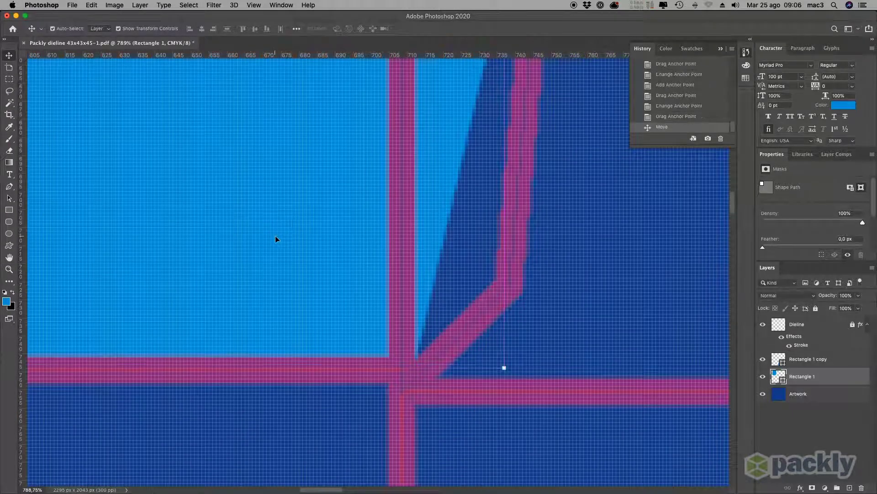
pyautogui.click(765, 325)
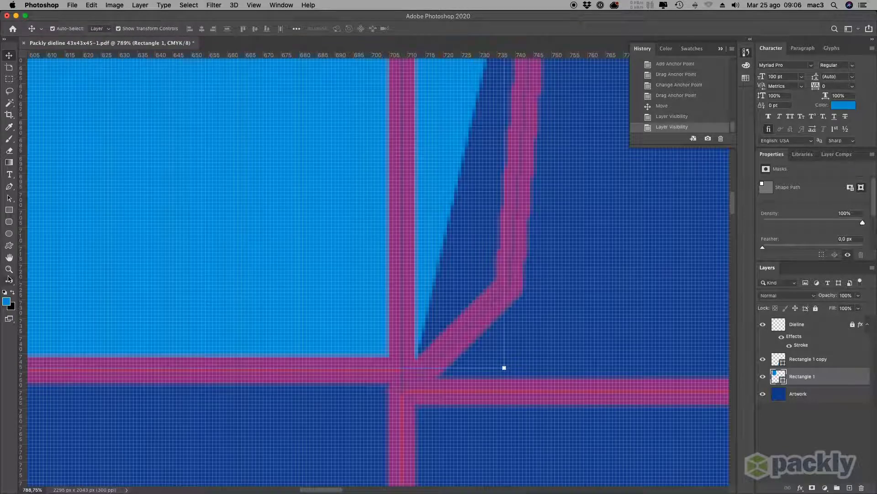
pyautogui.press('z')
pyautogui.keyDown('alt'); pyautogui.click(284, 303); pyautogui.keyUp('alt')
pyautogui.moveTo(284, 304); pyautogui.dragTo(221, 255)
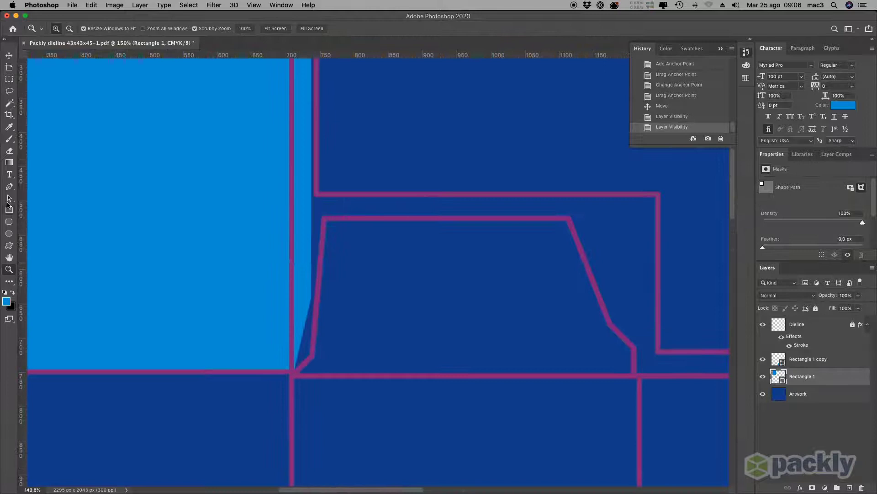
# Drag the panel's corner point to close the light blue sliver, and view the full dieline.
pyautogui.press('a')
pyautogui.click(307, 301)
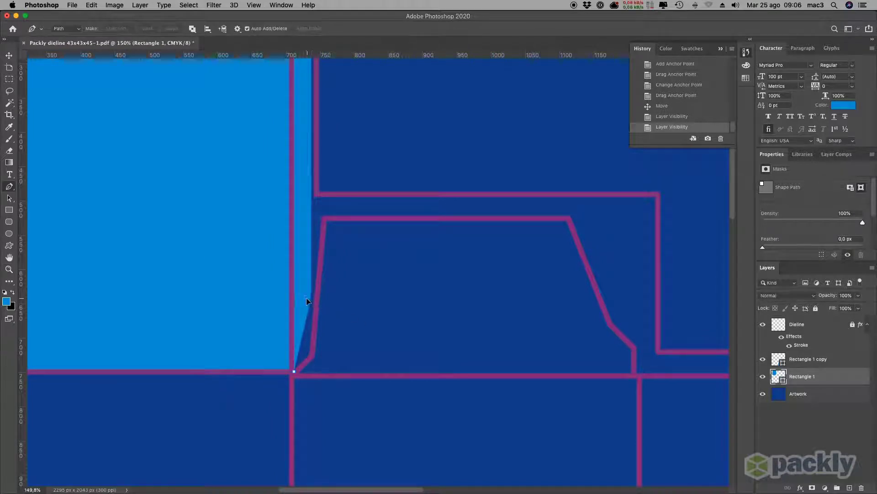
pyautogui.moveTo(306, 300); pyautogui.dragTo(312, 300)
pyautogui.click(9, 268)
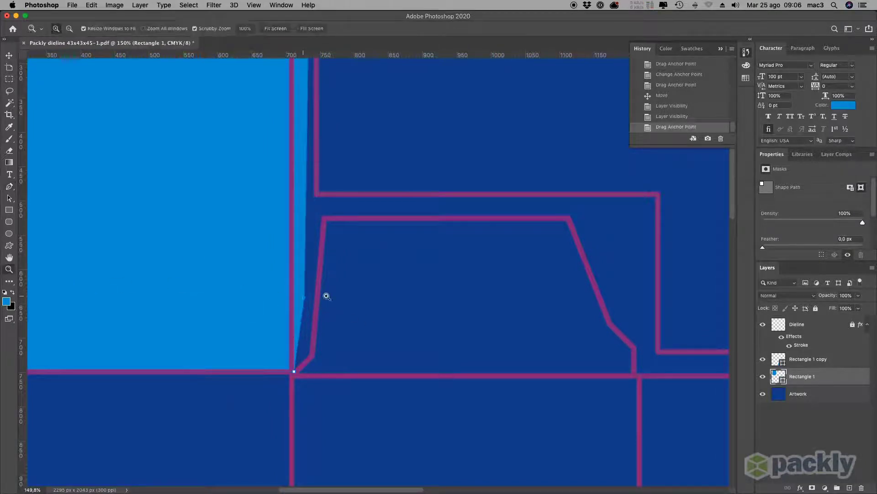
pyautogui.keyDown('alt'); pyautogui.click(387, 298); pyautogui.keyUp('alt')
pyautogui.keyDown('alt'); pyautogui.click(481, 385); pyautogui.keyUp('alt')
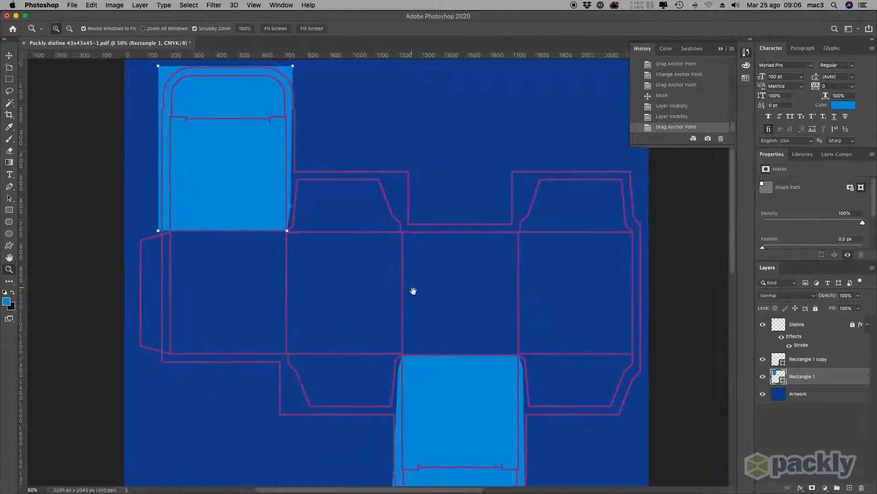
pyautogui.moveTo(412, 295); pyautogui.dragTo(370, 286)
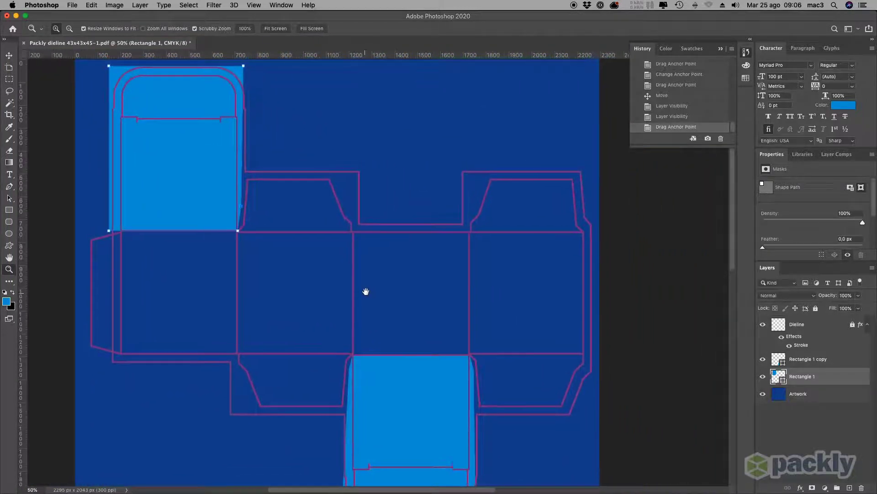
# Open my logo.pdf from disk.
pyautogui.click(74, 5)
pyautogui.click(86, 30)
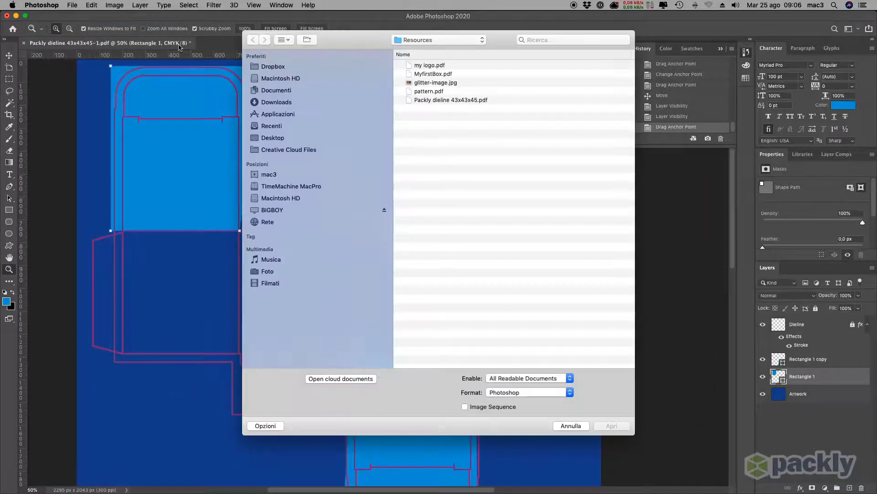
pyautogui.click(432, 66)
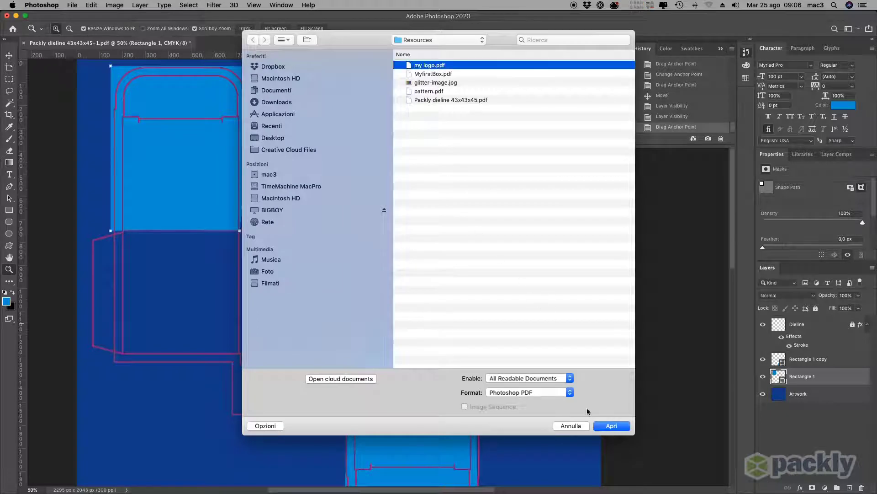
pyautogui.click(611, 426)
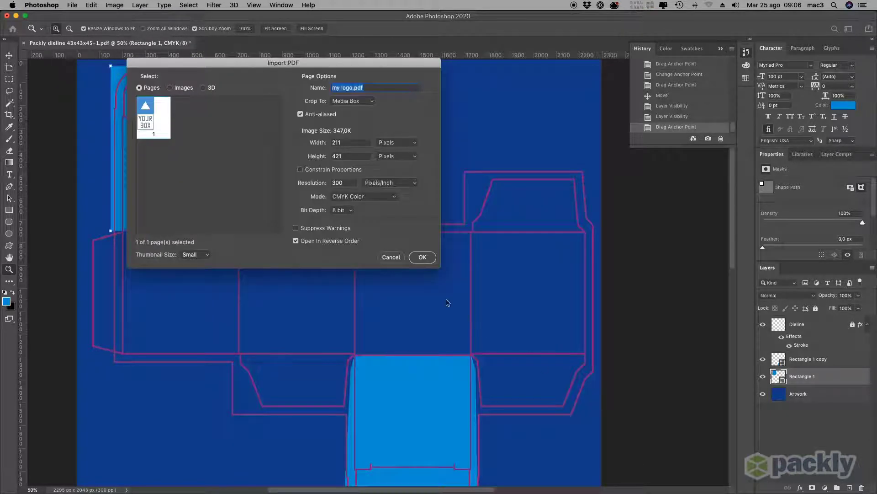
# Import the logo PDF, copy its whole canvas, and return to the Packly dieline document.
pyautogui.click(423, 257)
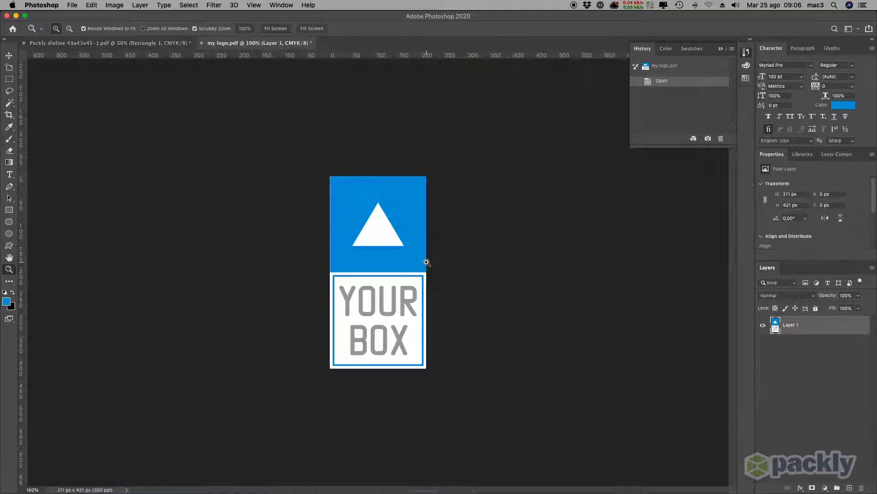
pyautogui.click(189, 5)
pyautogui.click(190, 15)
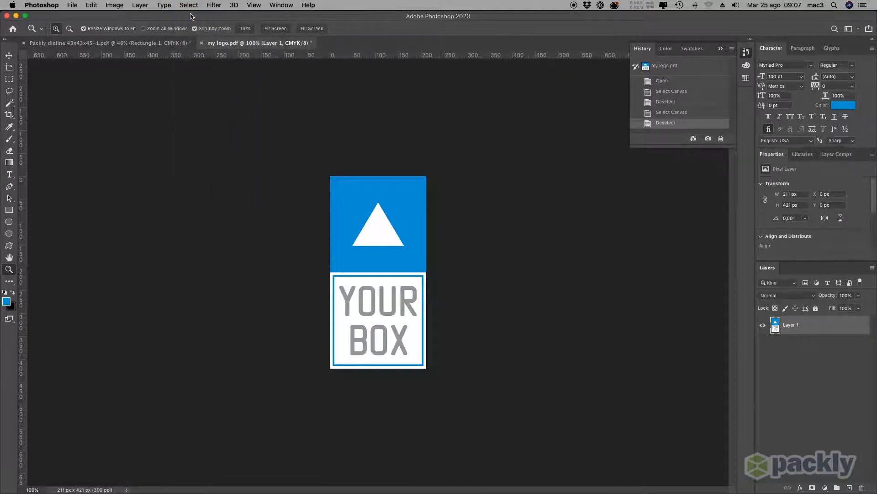
pyautogui.click(91, 5)
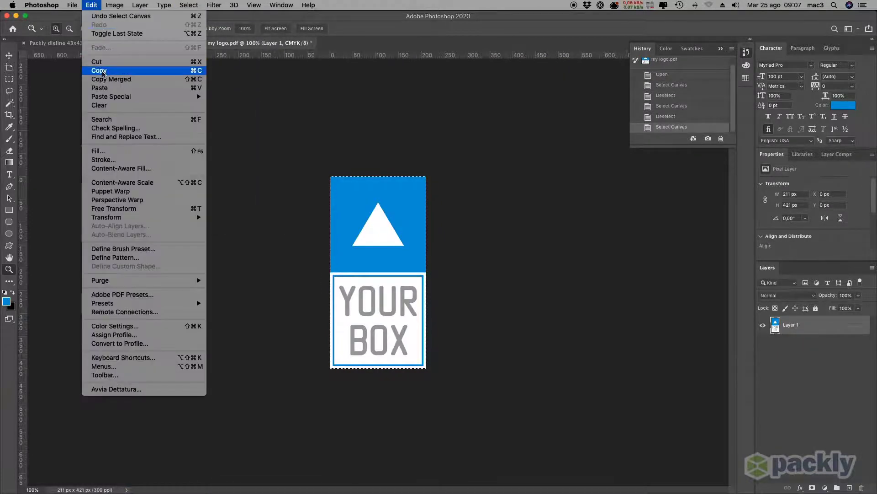
pyautogui.click(101, 70)
pyautogui.click(108, 43)
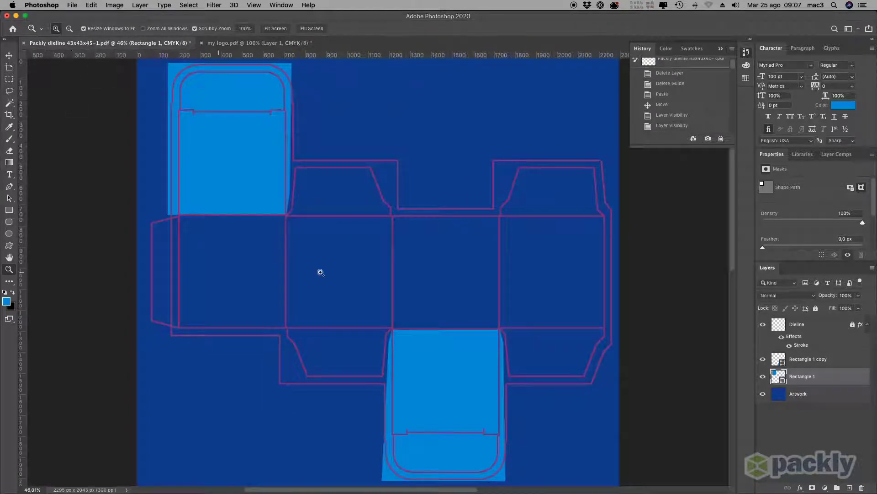
# Paste the YOUR BOX logo, centre it on the third side panel, and name its layer Logo.
pyautogui.moveTo(464, 278)
pyautogui.mouseDown()
pyautogui.moveTo(439, 261)
pyautogui.moveTo(357, 265)
pyautogui.mouseUp()
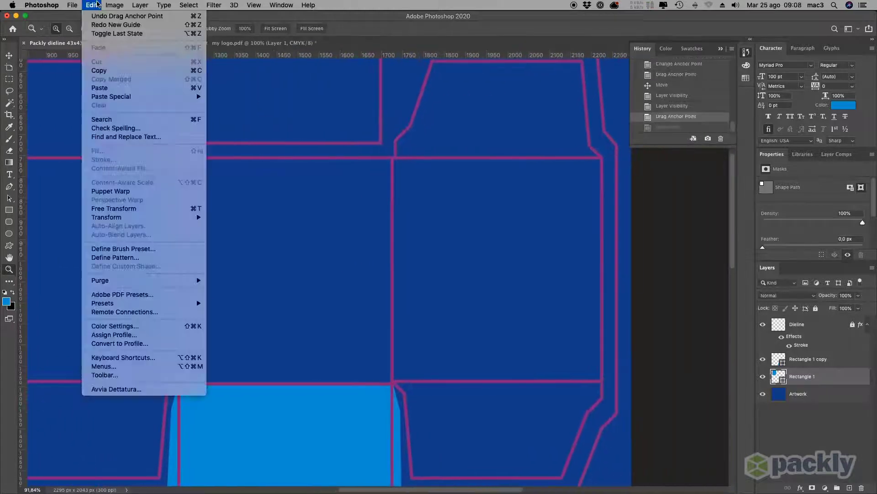
pyautogui.click(99, 87)
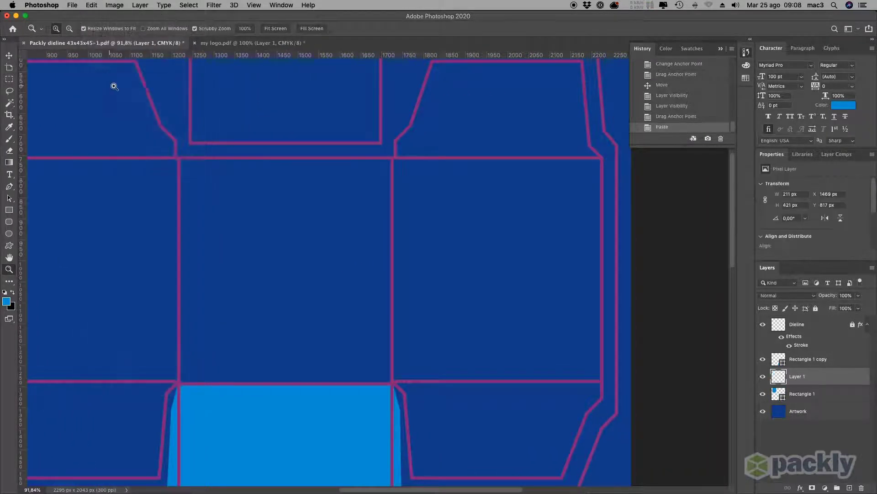
pyautogui.click(10, 56)
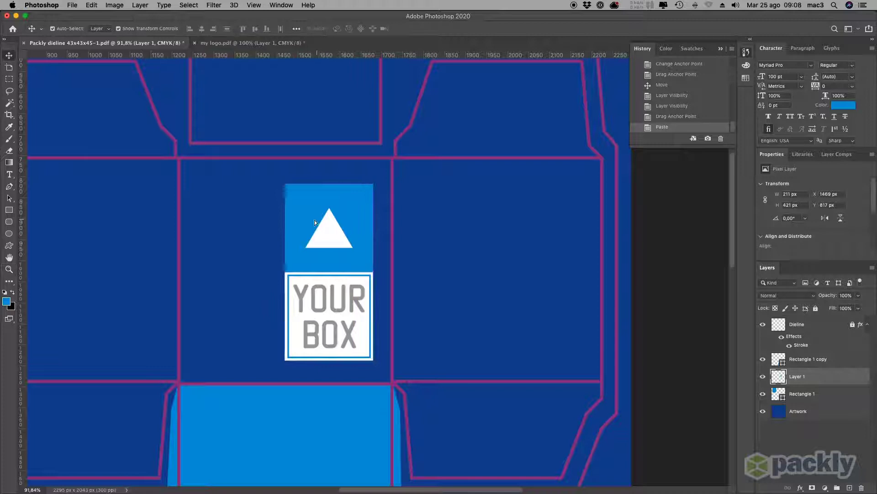
pyautogui.moveTo(318, 220); pyautogui.dragTo(276, 218)
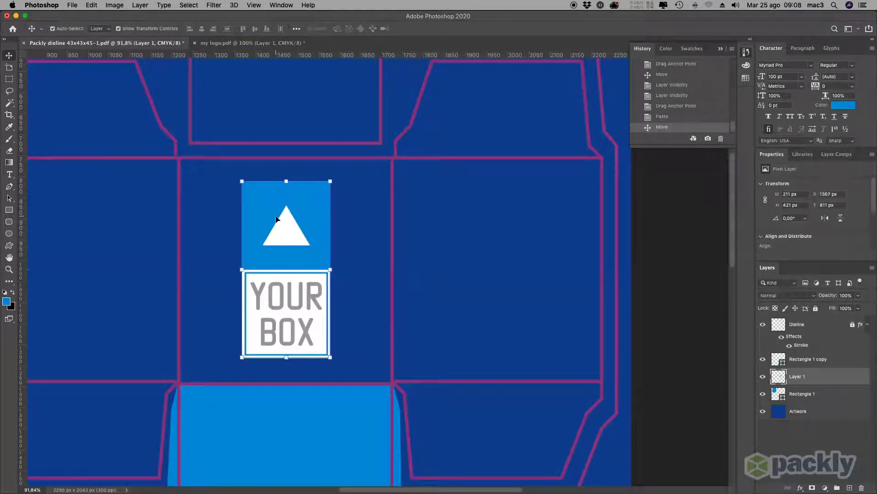
pyautogui.click(9, 269)
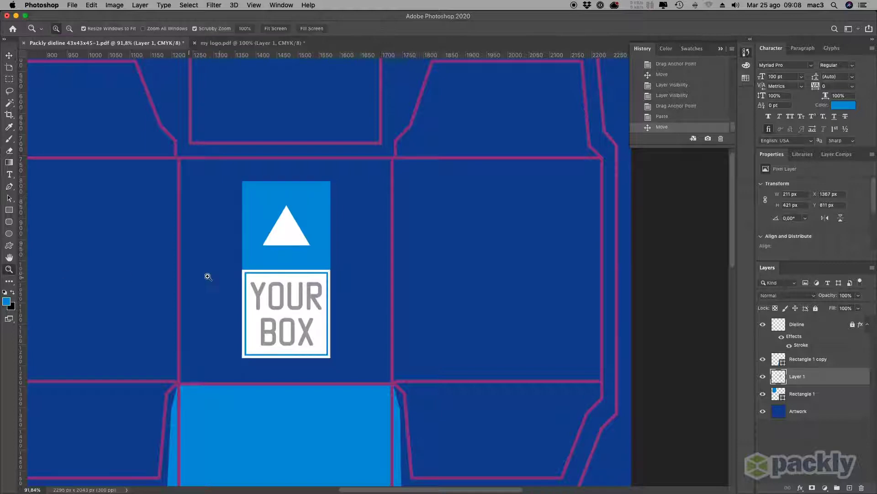
pyautogui.keyDown('alt'); pyautogui.click(220, 274); pyautogui.keyUp('alt')
pyautogui.keyDown('alt'); pyautogui.click(267, 278); pyautogui.keyUp('alt')
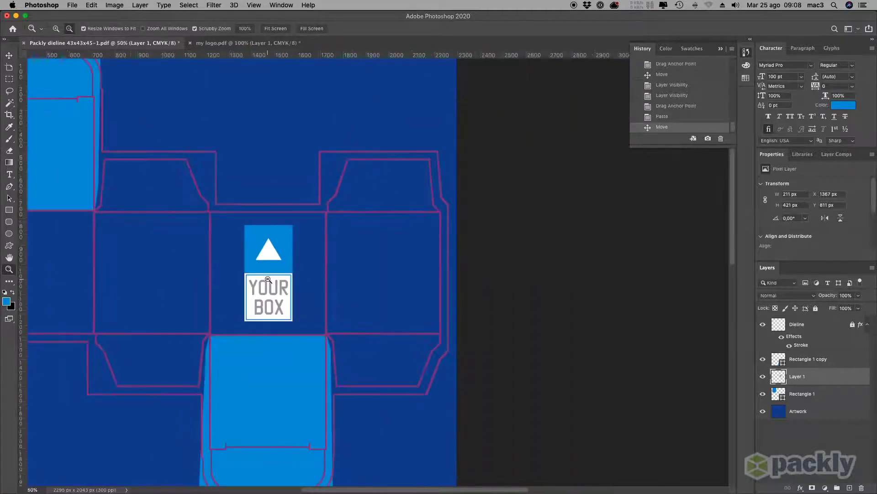
pyautogui.click(8, 54)
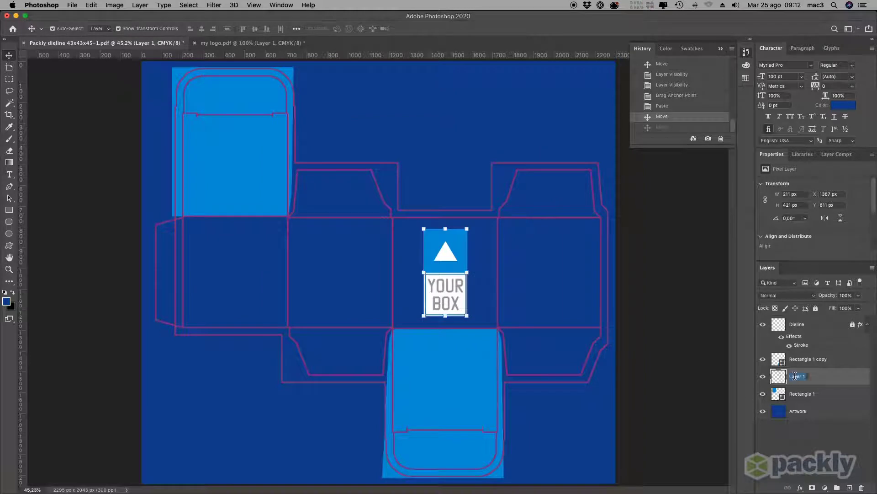
pyautogui.write('Logo')
pyautogui.press('Return')
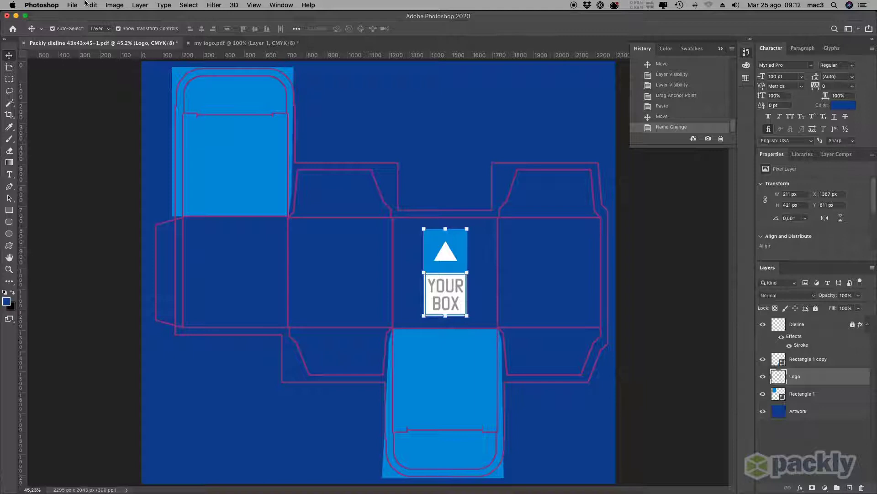
# Paste a second YOUR BOX logo onto the top flap on a layer named 'Logo on the flap'.
pyautogui.click(91, 5)
pyautogui.click(123, 89)
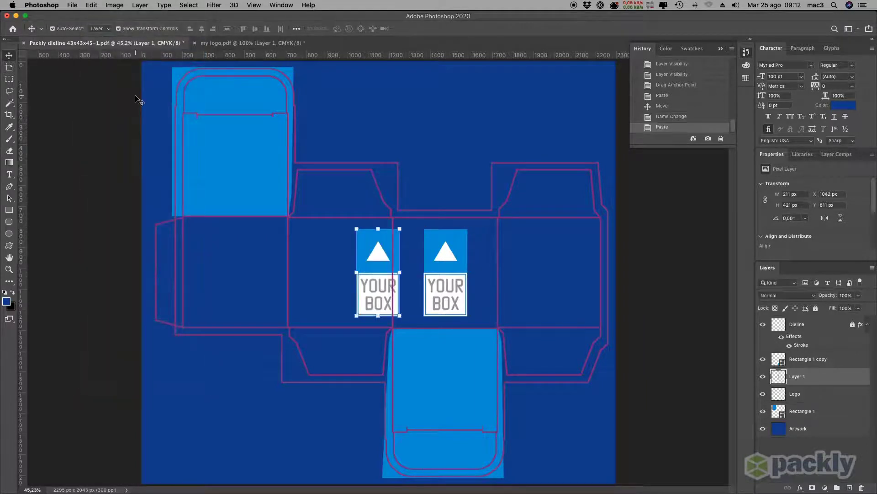
pyautogui.moveTo(380, 260); pyautogui.dragTo(443, 150)
pyautogui.write('Logo on the flap')
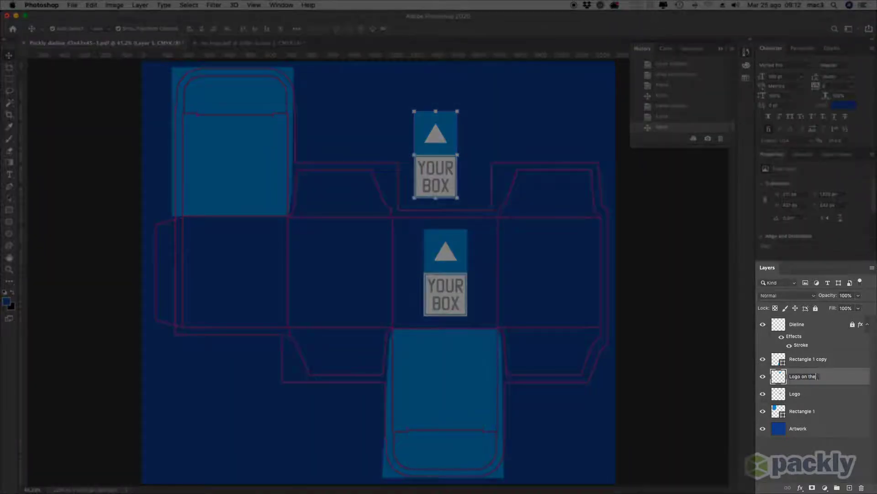
pyautogui.press('Return')
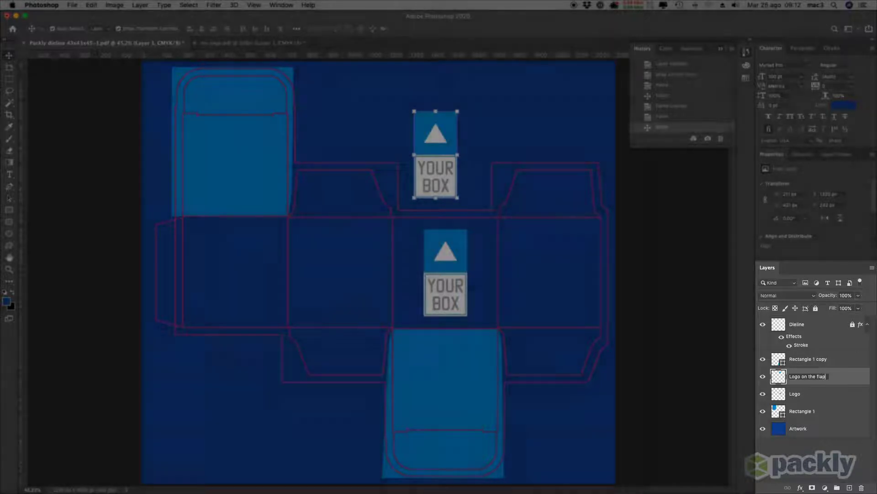
pyautogui.press('z')
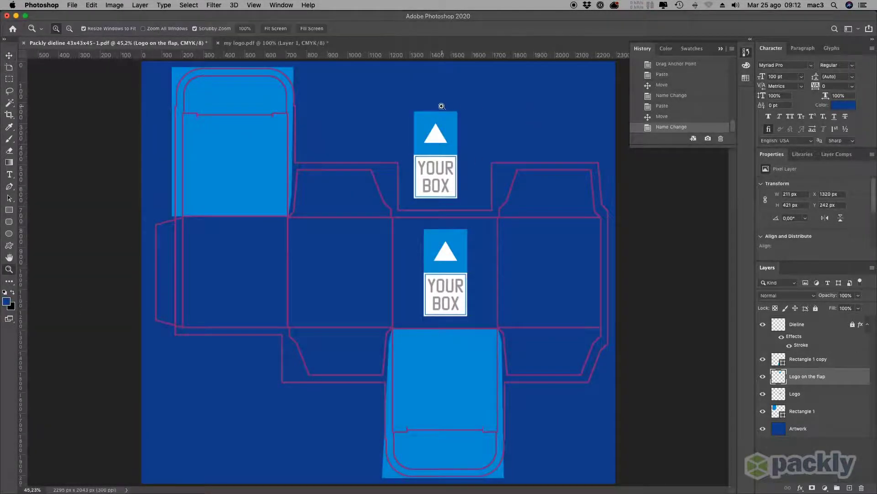
pyautogui.moveTo(415, 110); pyautogui.dragTo(466, 158)
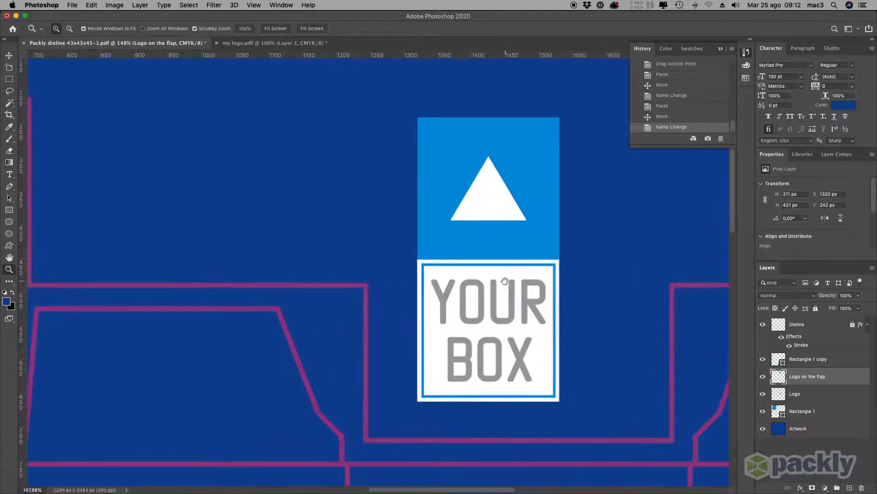
# Delete the YOUR BOX text from the flap logo with a rectangular selection.
pyautogui.press('m')
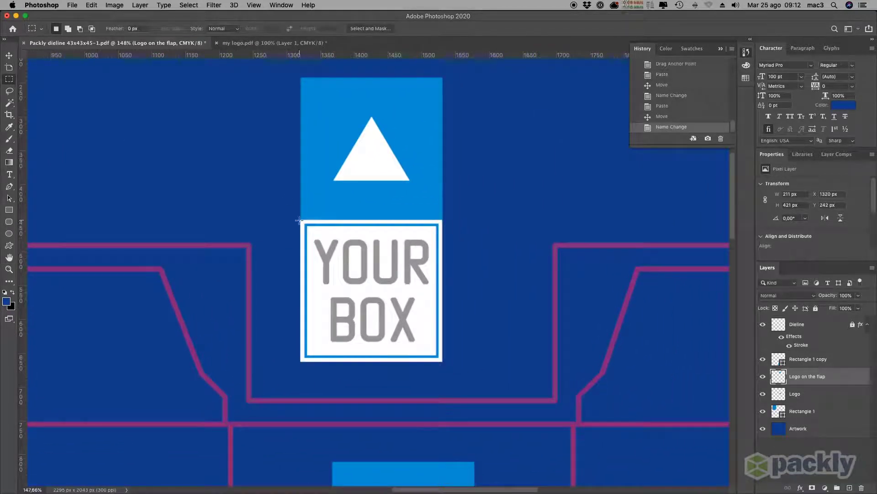
pyautogui.moveTo(298, 219); pyautogui.dragTo(450, 370)
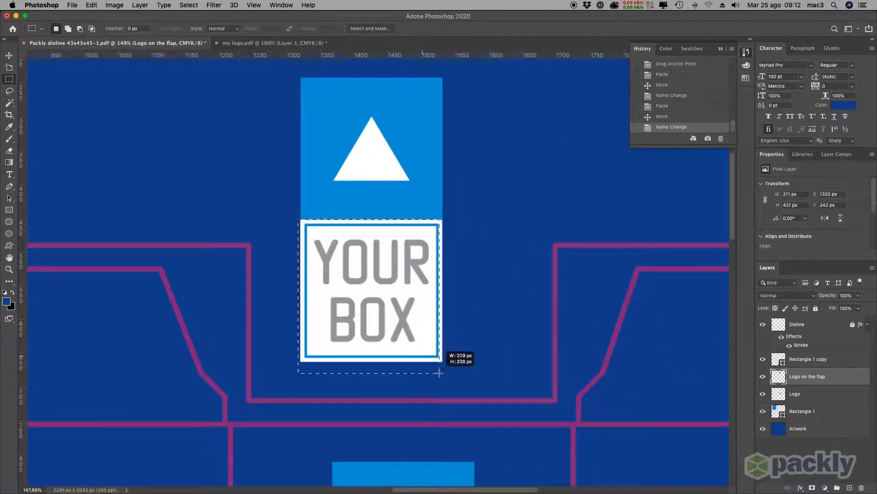
pyautogui.click(91, 5)
pyautogui.click(100, 105)
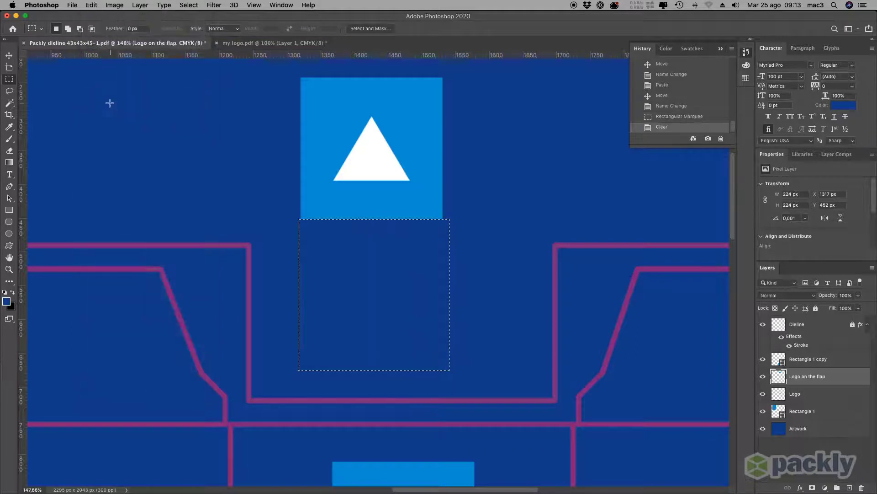
# Fill the flap logo's light blue square with dark blue.
pyautogui.press('w')
pyautogui.click(317, 130)
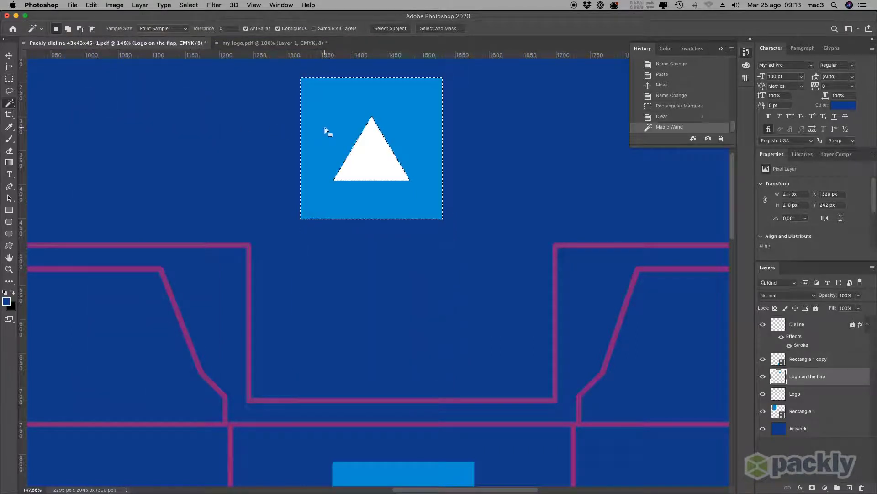
pyautogui.click(9, 139)
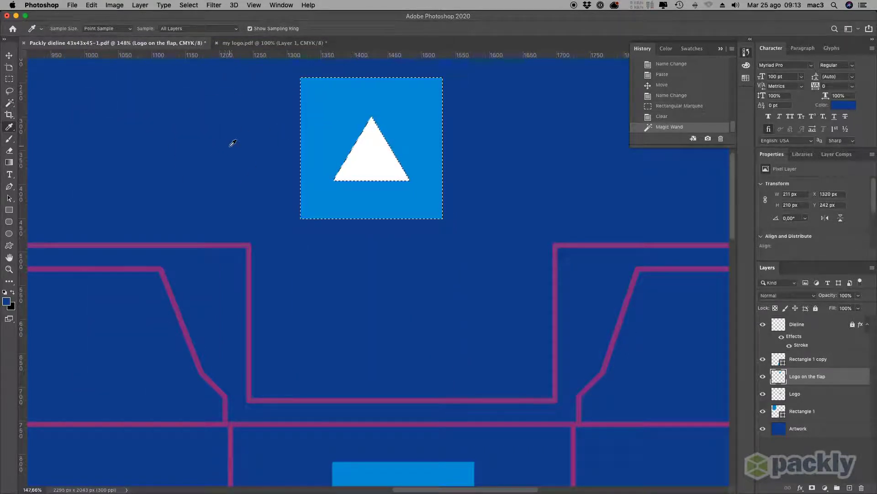
pyautogui.click(91, 5)
pyautogui.click(98, 151)
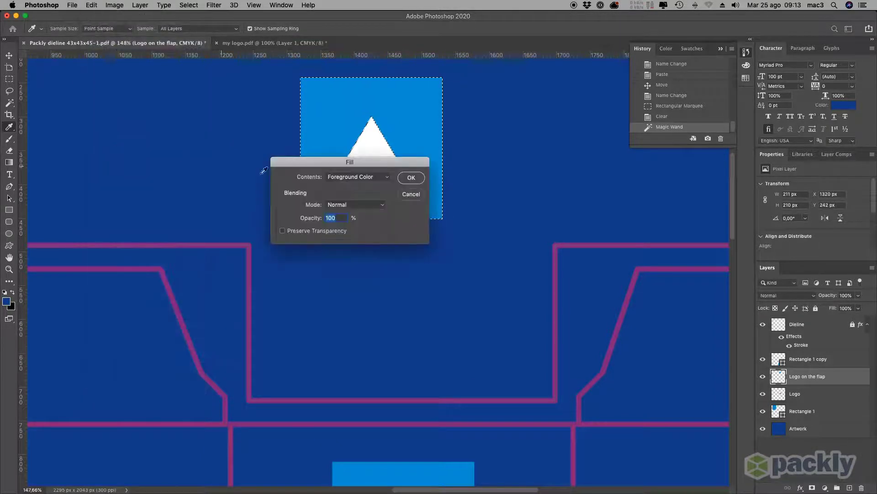
pyautogui.click(357, 178)
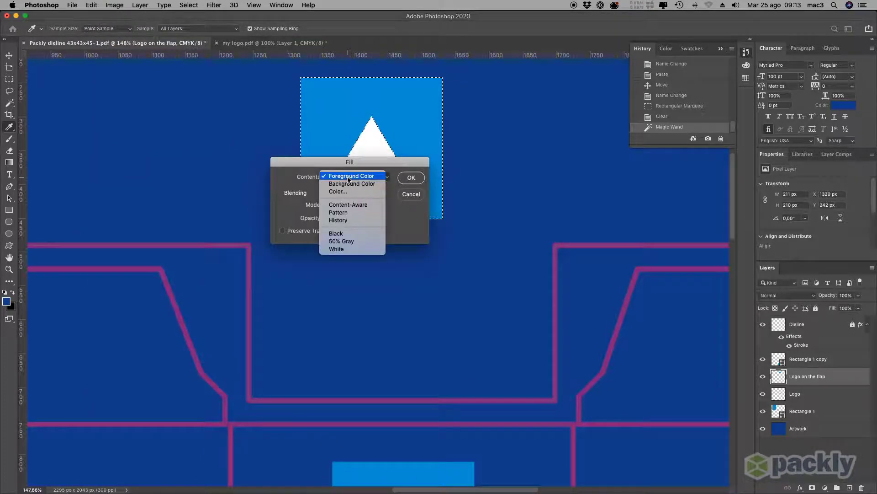
pyautogui.click(412, 177)
# Deselect everything so nothing remains selected.
pyautogui.press('v')
pyautogui.click(189, 5)
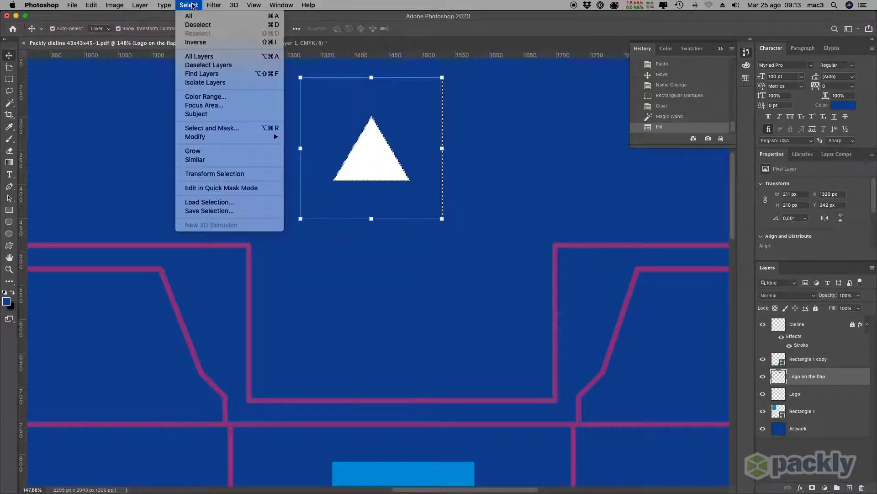
pyautogui.click(198, 25)
pyautogui.press('z')
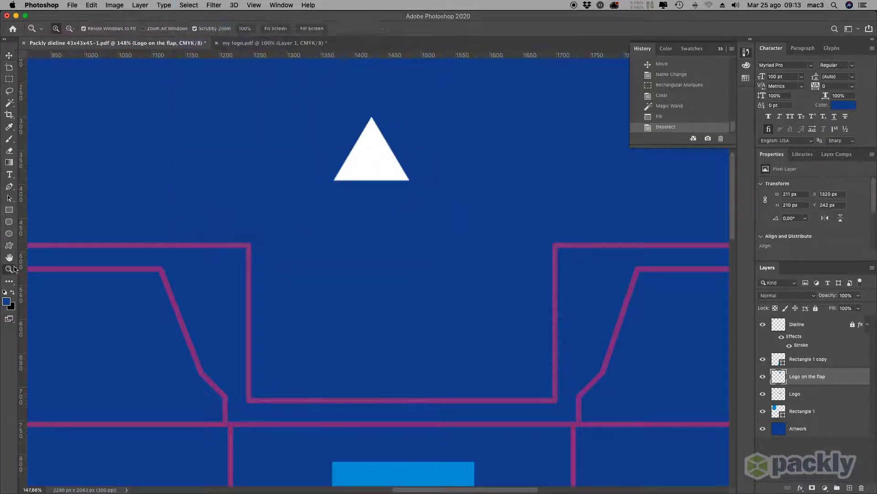
# Move the triangle logo square onto the upper-left light blue flap.
pyautogui.keyDown('alt'); pyautogui.click(312, 234); pyautogui.keyUp('alt')
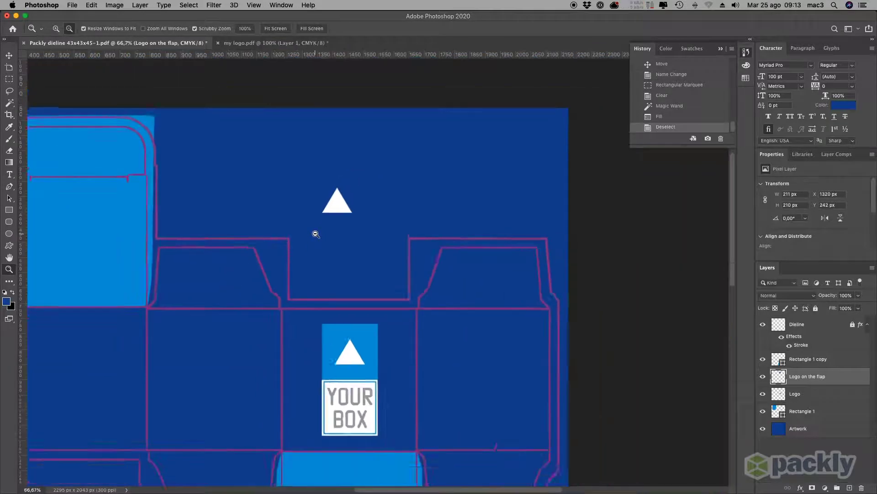
pyautogui.keyDown('alt'); pyautogui.click(312, 234); pyautogui.keyUp('alt')
pyautogui.click(10, 55)
pyautogui.moveTo(334, 205); pyautogui.dragTo(117, 234)
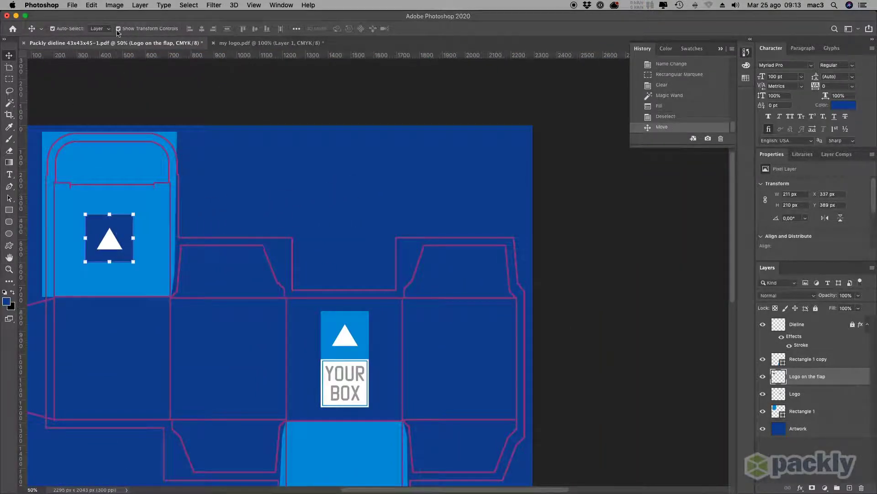
# Rotate the logo 180° so the triangle points down, then view the whole artwork.
pyautogui.click(92, 4)
pyautogui.moveTo(106, 217)
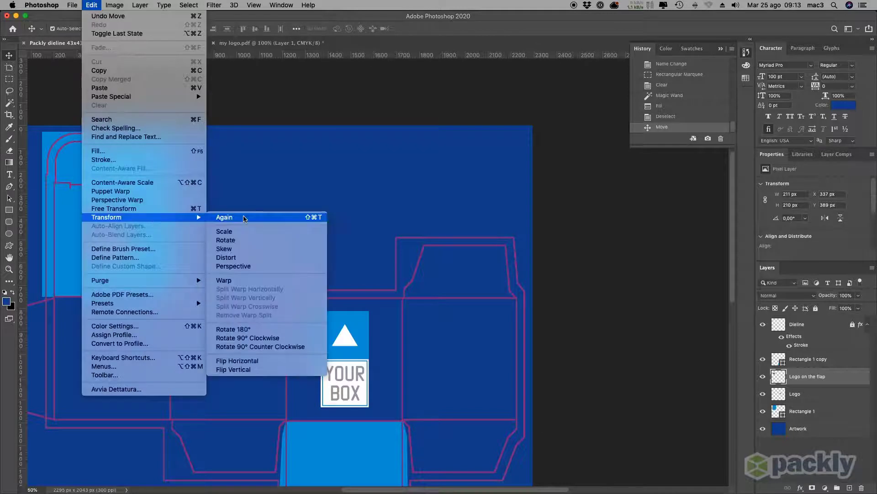
pyautogui.click(242, 240)
pyautogui.moveTo(142, 213); pyautogui.dragTo(67, 276)
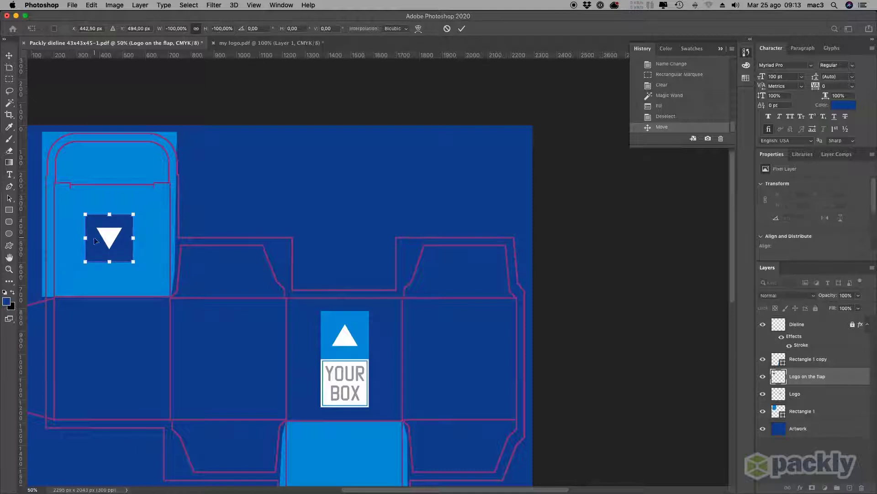
pyautogui.press('Return')
pyautogui.click(254, 157)
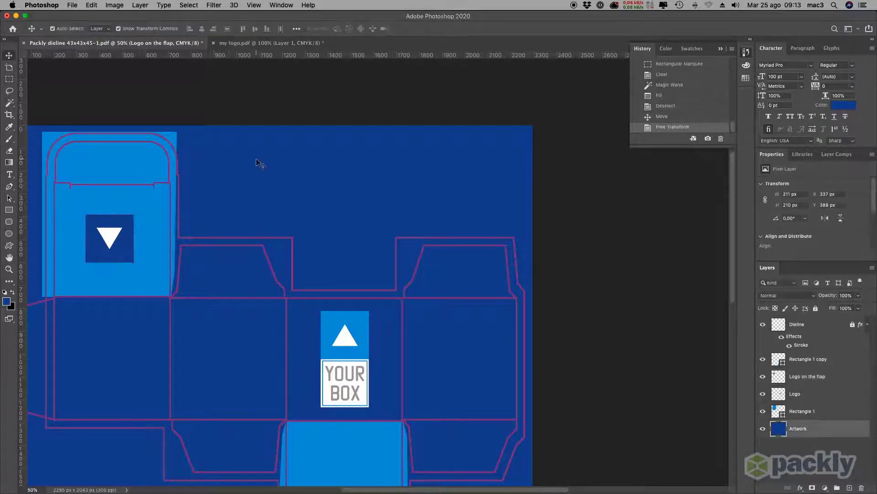
pyautogui.moveTo(288, 339); pyautogui.dragTo(315, 316)
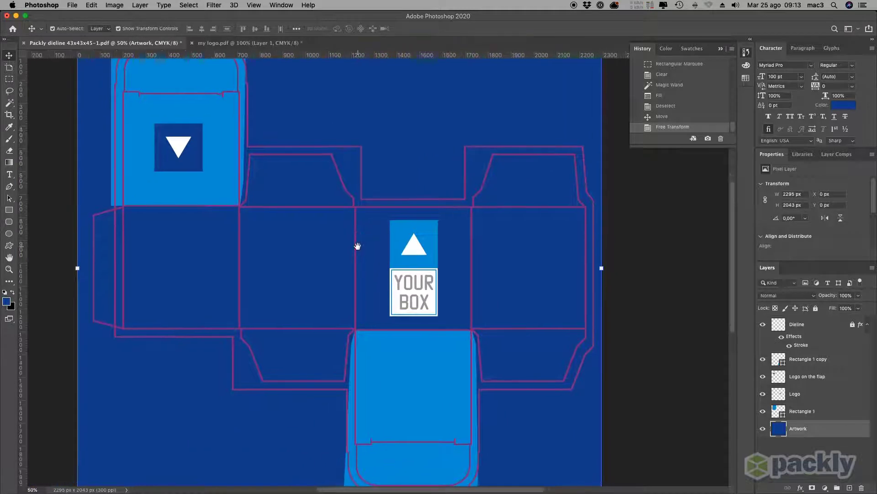
pyautogui.hotkey('ctrl', '0')
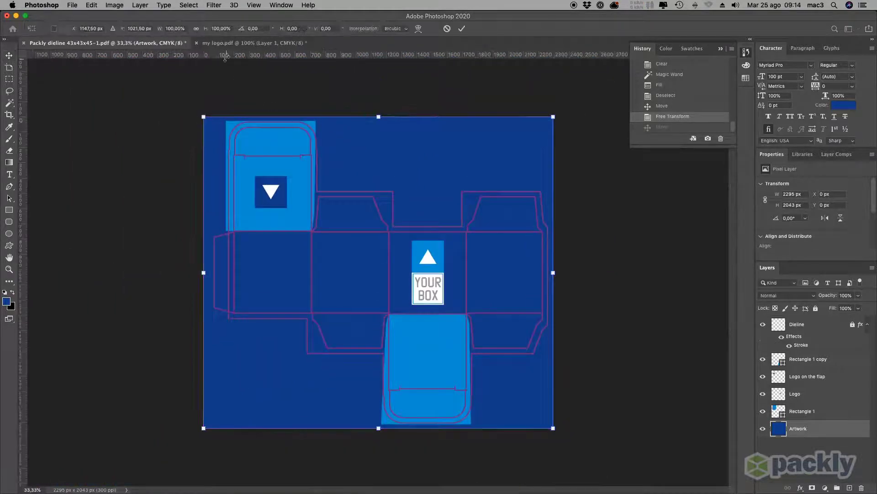
# Place glitter-image.jpg as an embedded image and stack its layer below Dieline.
pyautogui.click(144, 123)
pyautogui.click(72, 5)
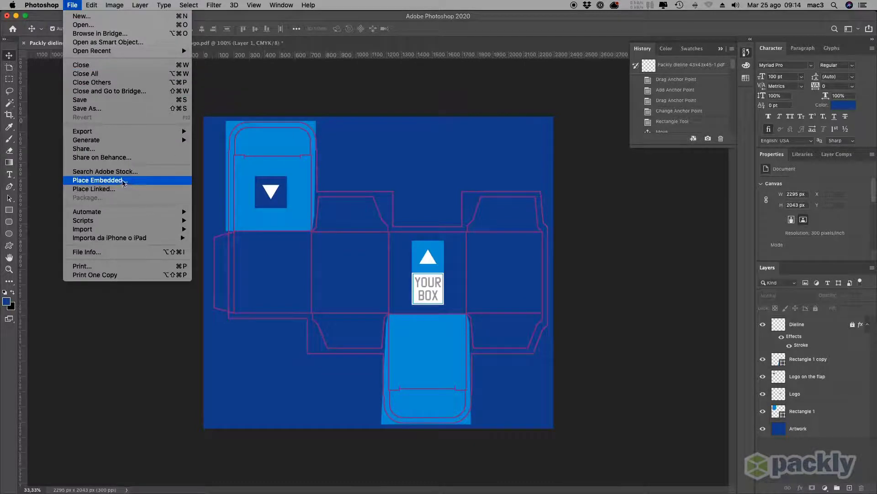
pyautogui.click(133, 184)
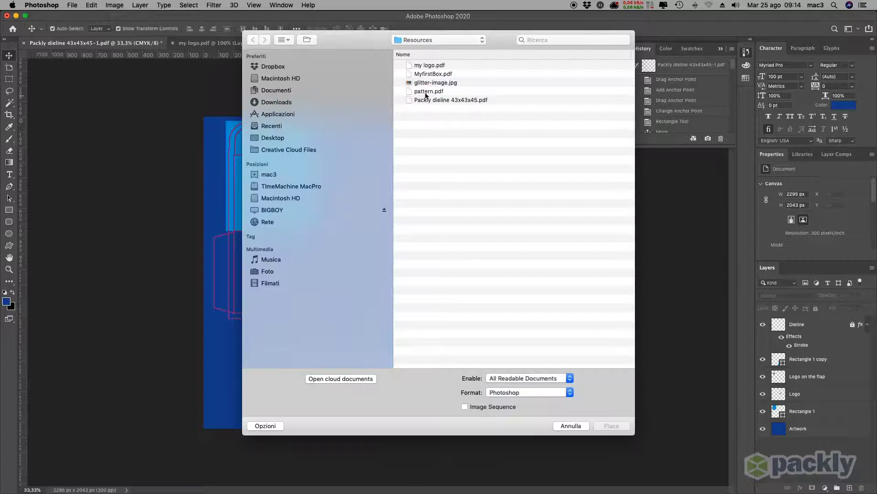
pyautogui.click(434, 83)
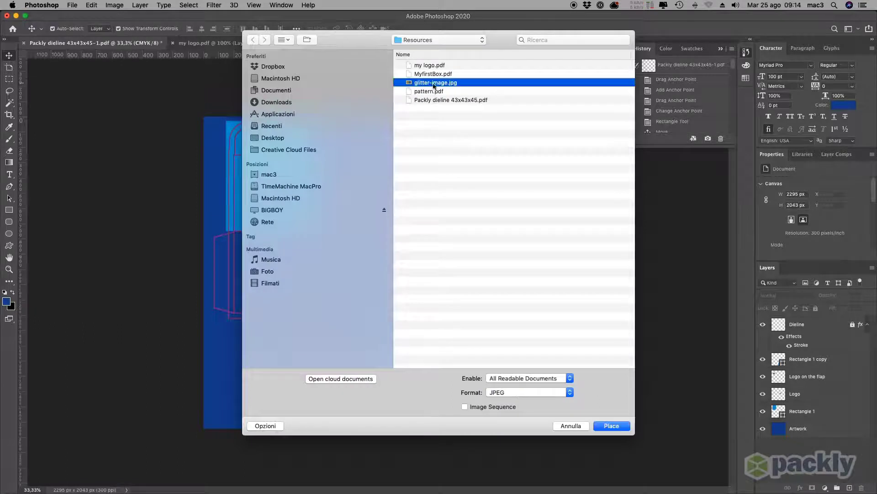
pyautogui.click(610, 426)
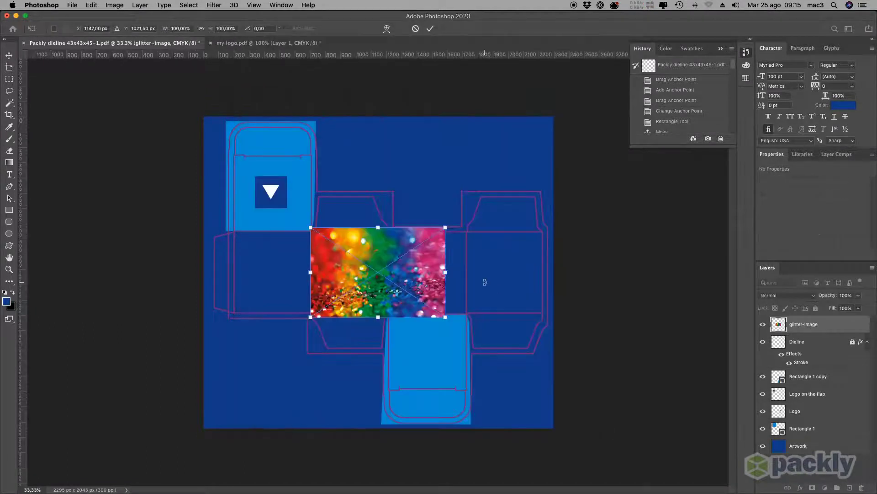
pyautogui.press('Return')
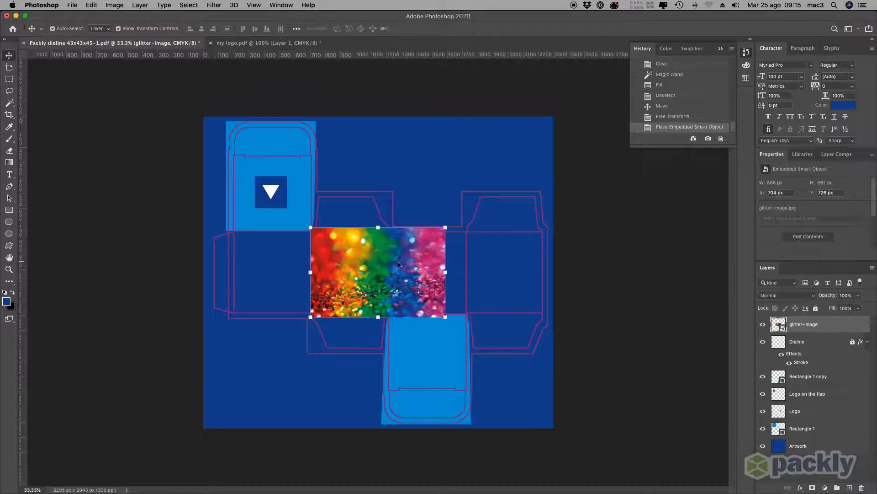
pyautogui.moveTo(804, 324); pyautogui.dragTo(823, 370)
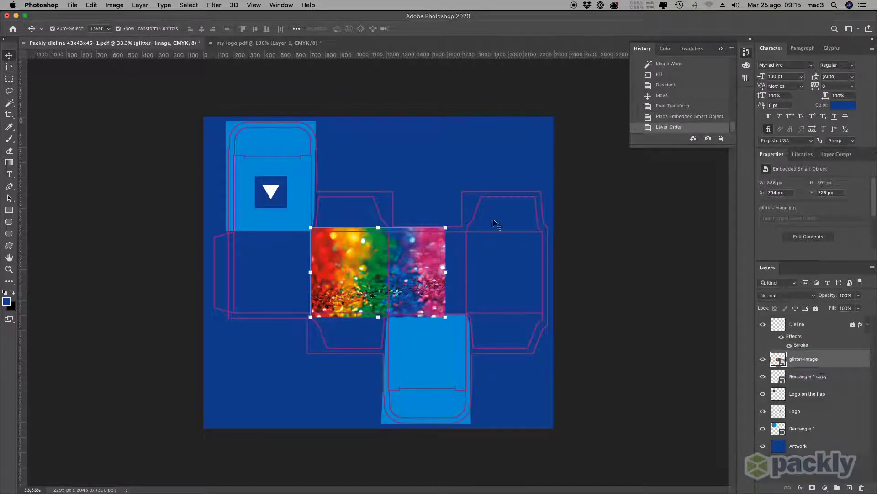
# Marquee-select the left panel area of the glitter image.
pyautogui.press('z')
pyautogui.moveTo(306, 222); pyautogui.dragTo(470, 310)
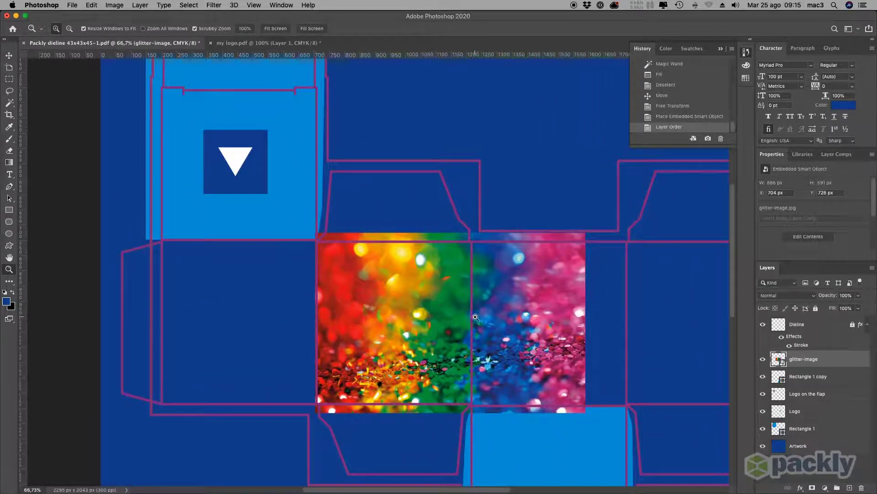
pyautogui.moveTo(475, 315)
pyautogui.mouseDown()
pyautogui.moveTo(351, 275)
pyautogui.moveTo(411, 288)
pyautogui.mouseUp()
pyautogui.press('u')
pyautogui.click(9, 78)
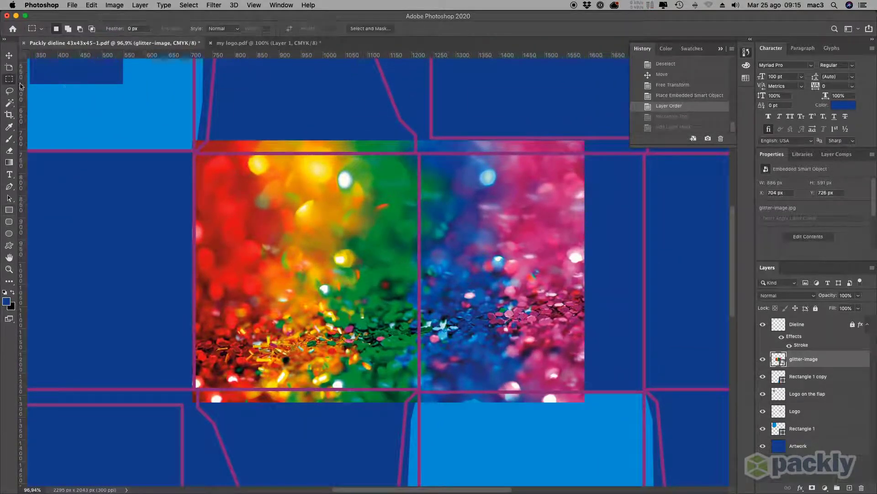
pyautogui.moveTo(195, 148); pyautogui.dragTo(419, 395)
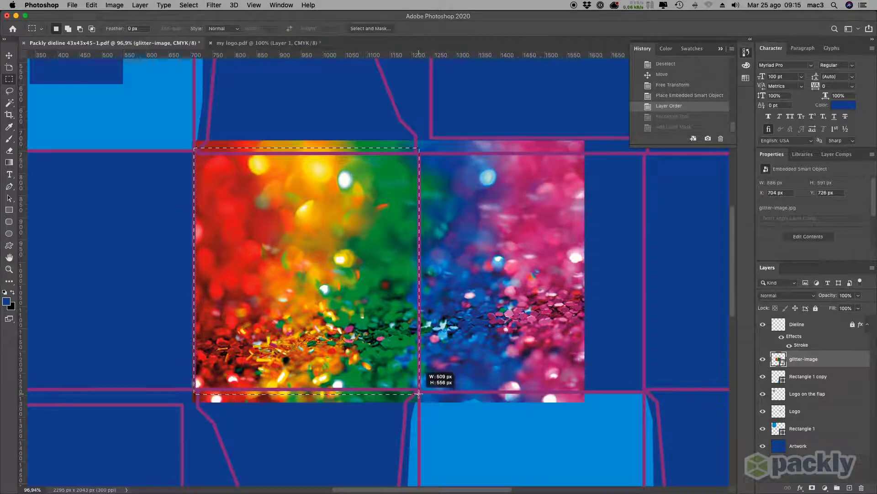
pyautogui.moveTo(419, 396); pyautogui.dragTo(419, 394)
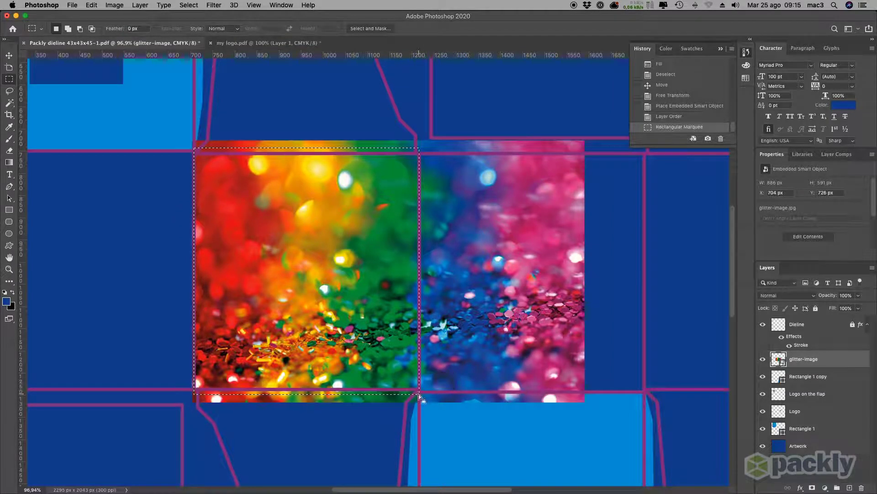
# Add a Reveal All layer mask to glitter-image and invert the selection.
pyautogui.click(140, 5)
pyautogui.moveTo(155, 150)
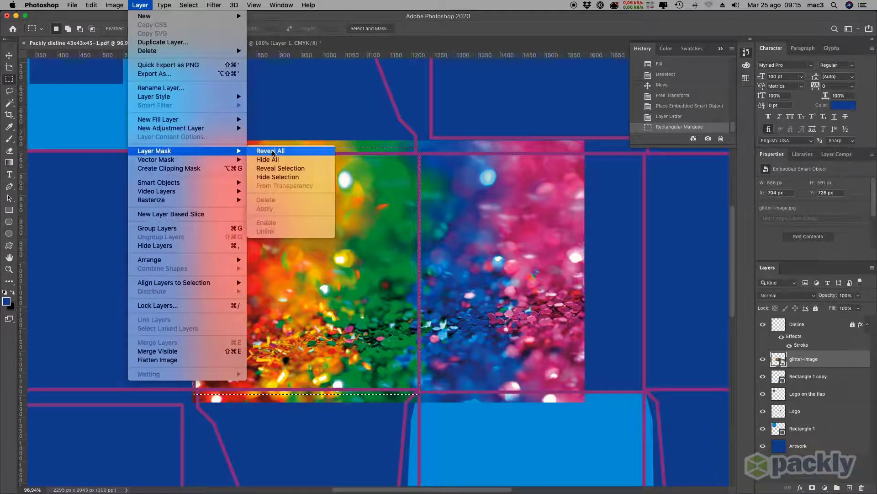
pyautogui.click(271, 151)
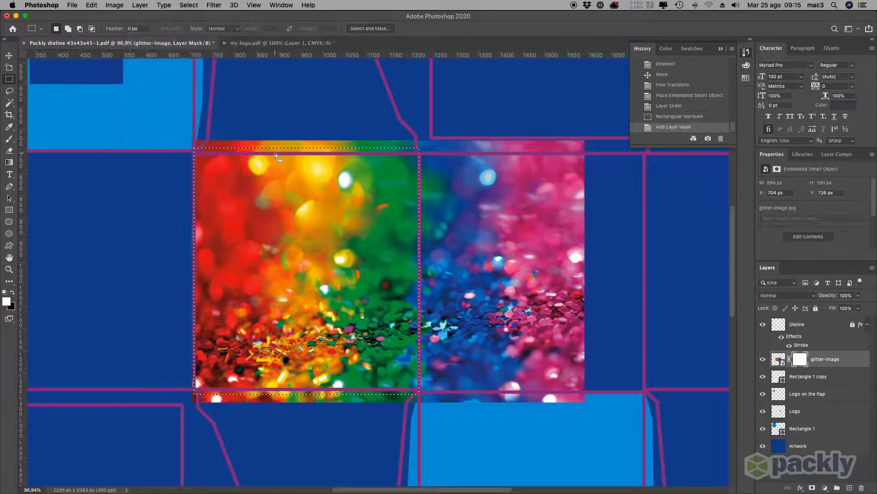
pyautogui.click(802, 360)
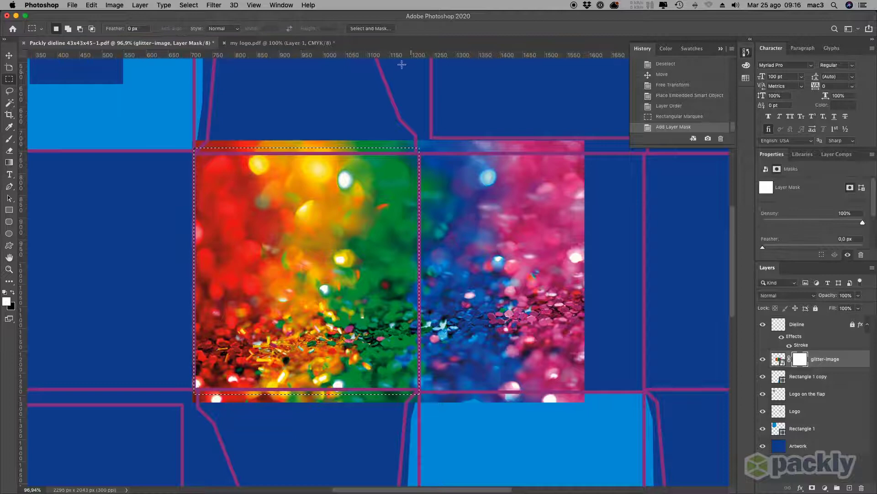
pyautogui.click(189, 5)
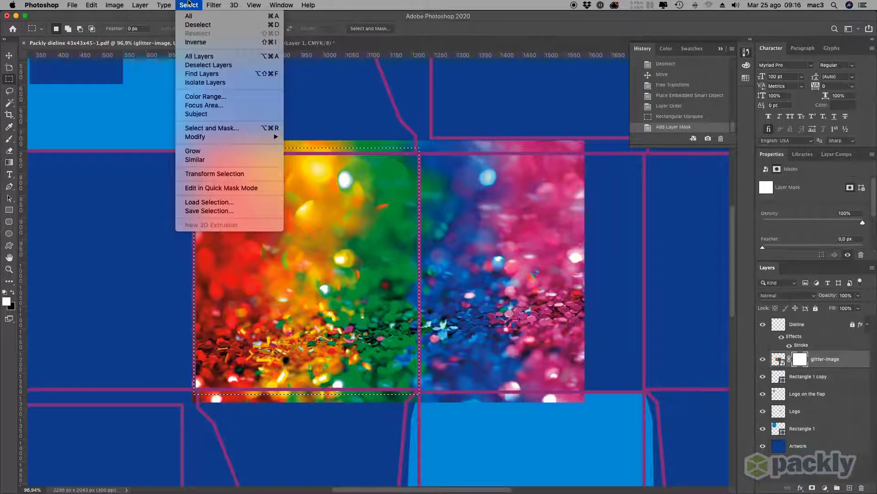
pyautogui.click(195, 41)
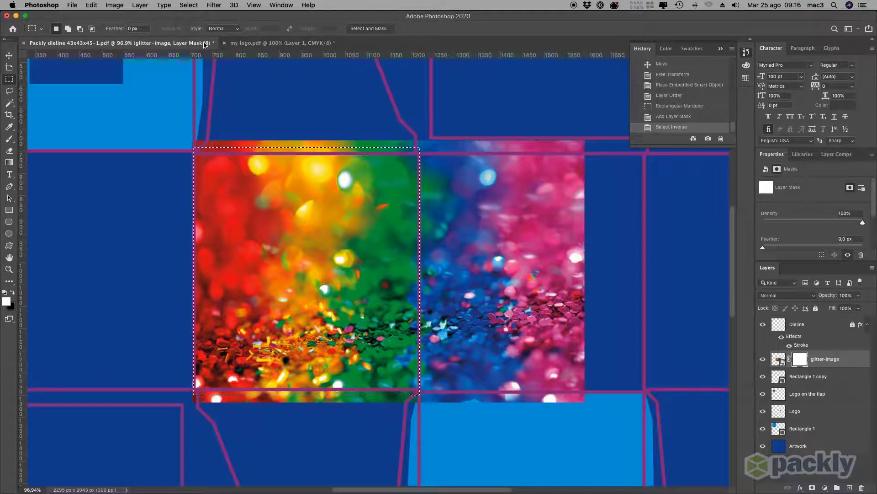
# Fill the mask outside the left panel with the black background color.
pyautogui.press('super+minus')
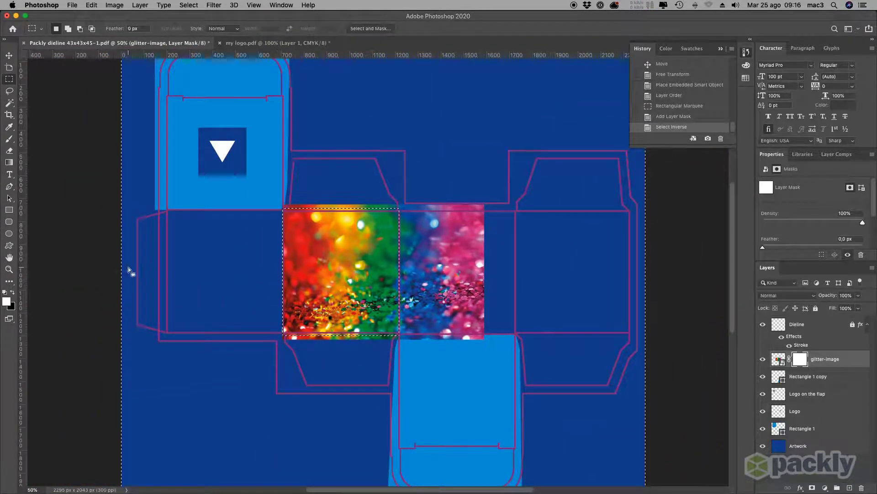
pyautogui.click(91, 5)
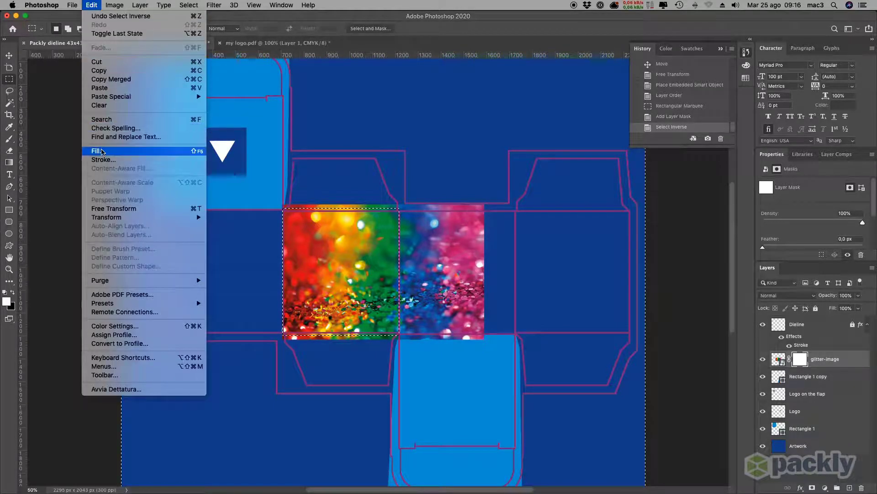
pyautogui.click(102, 150)
pyautogui.click(351, 177)
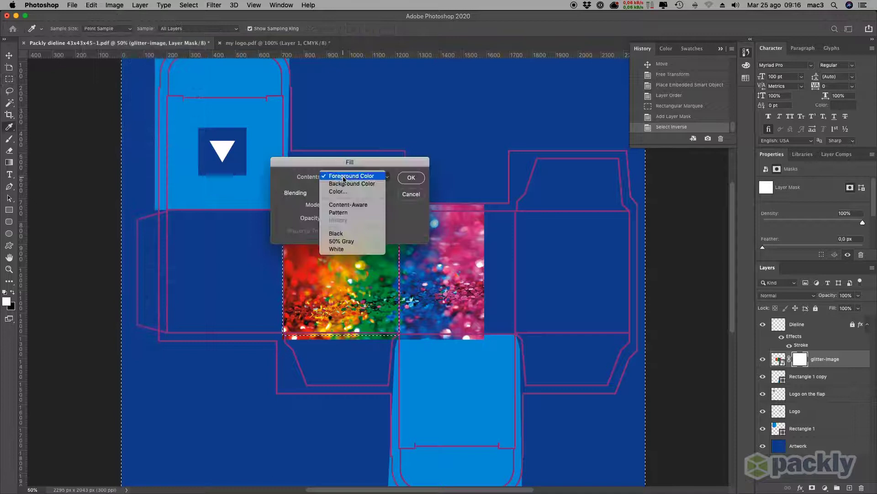
pyautogui.click(355, 185)
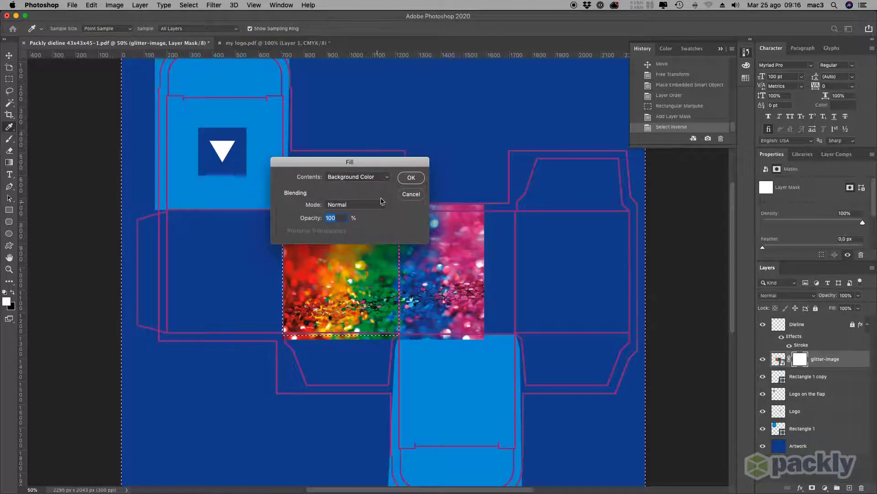
pyautogui.click(412, 177)
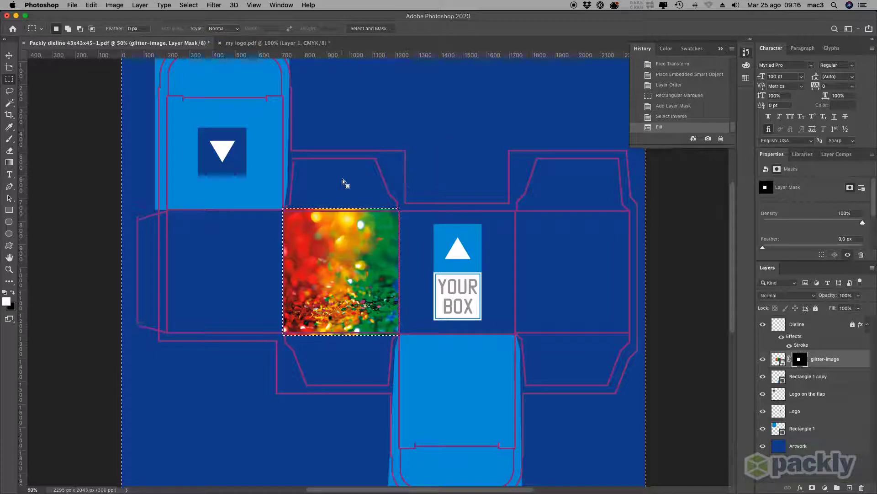
pyautogui.click(10, 54)
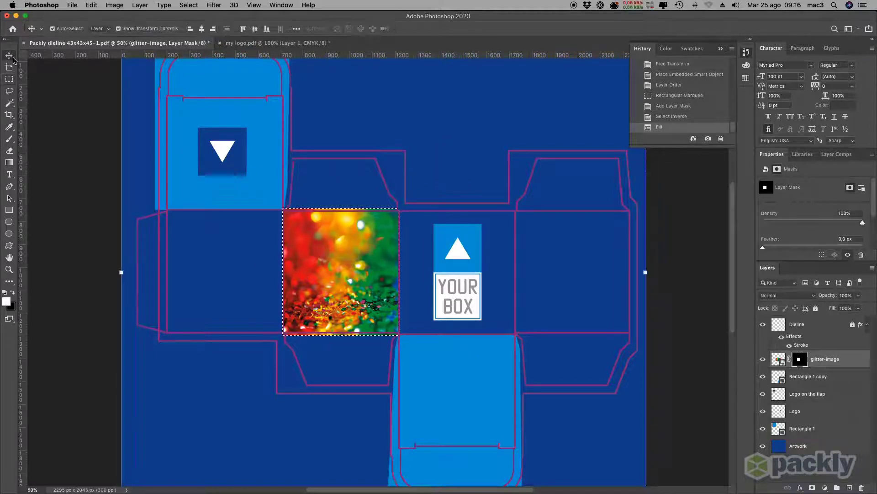
pyautogui.click(72, 5)
# Place a second embedded glitter-image.jpg and move it onto the right panel.
pyautogui.click(99, 179)
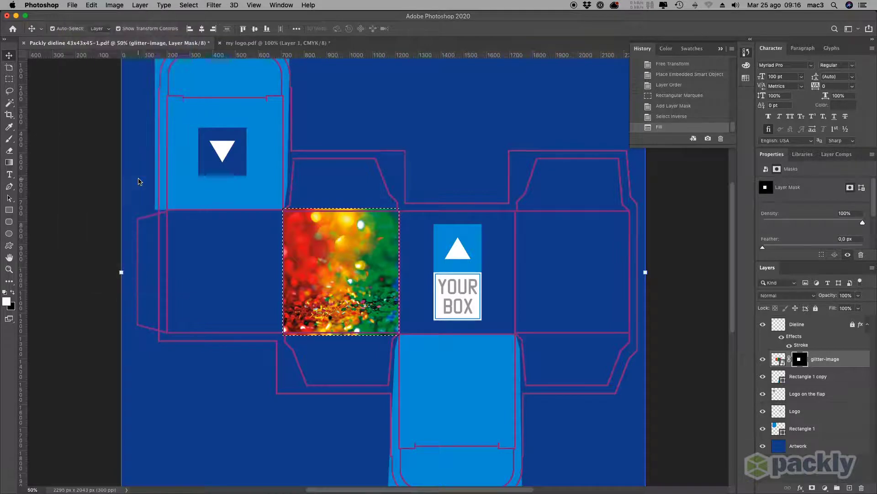
pyautogui.click(433, 82)
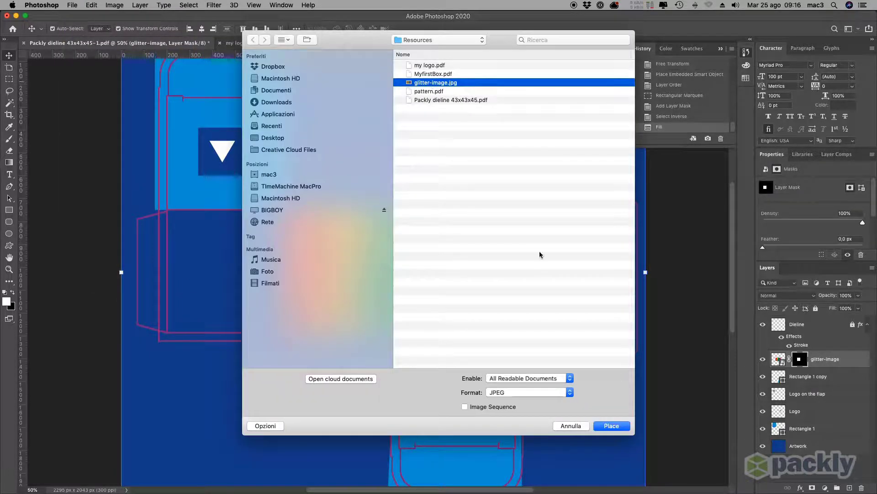
pyautogui.click(612, 426)
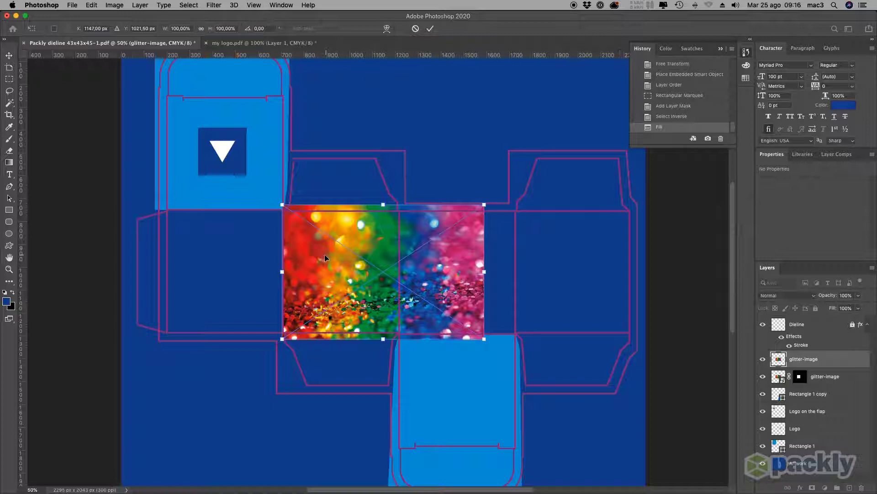
pyautogui.moveTo(325, 254); pyautogui.dragTo(476, 255)
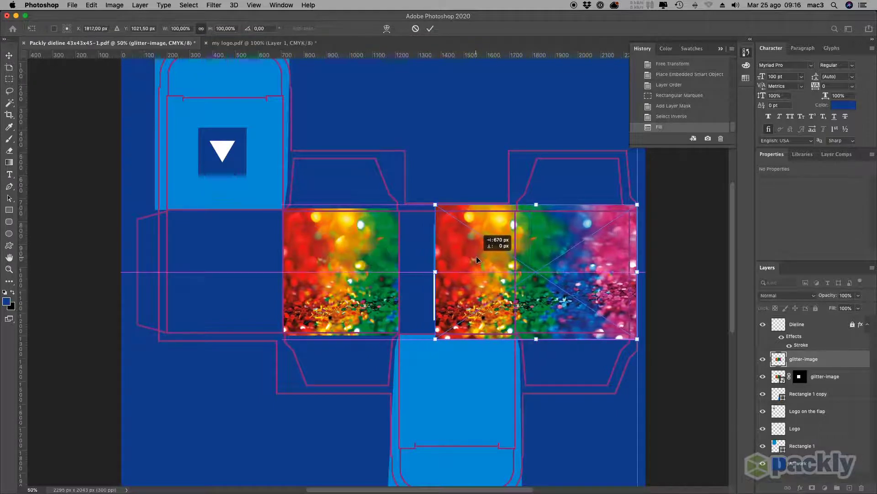
pyautogui.press('Return')
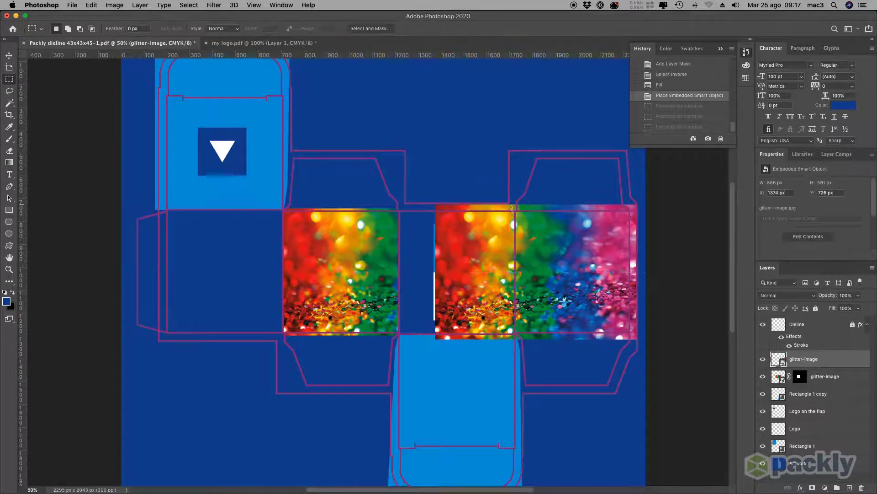
# Marquee the right side panel and add a Reveal Selection layer mask.
pyautogui.moveTo(516, 207); pyautogui.dragTo(639, 337)
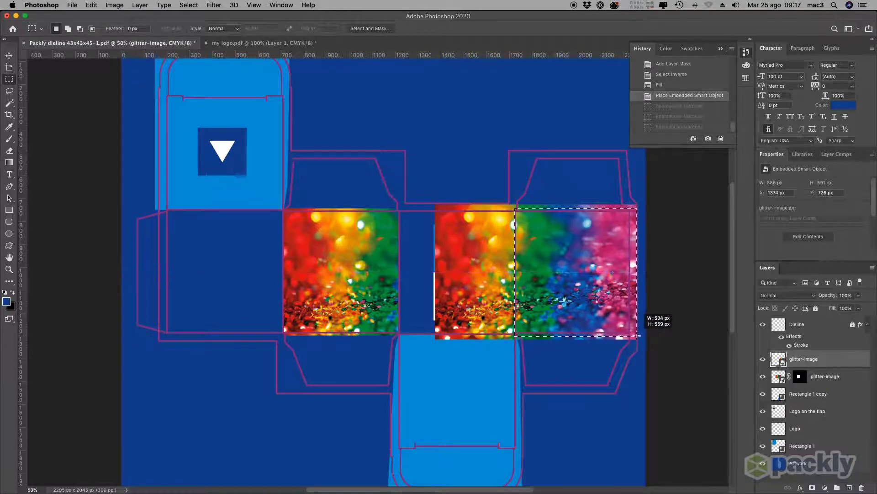
pyautogui.moveTo(639, 336); pyautogui.dragTo(639, 336)
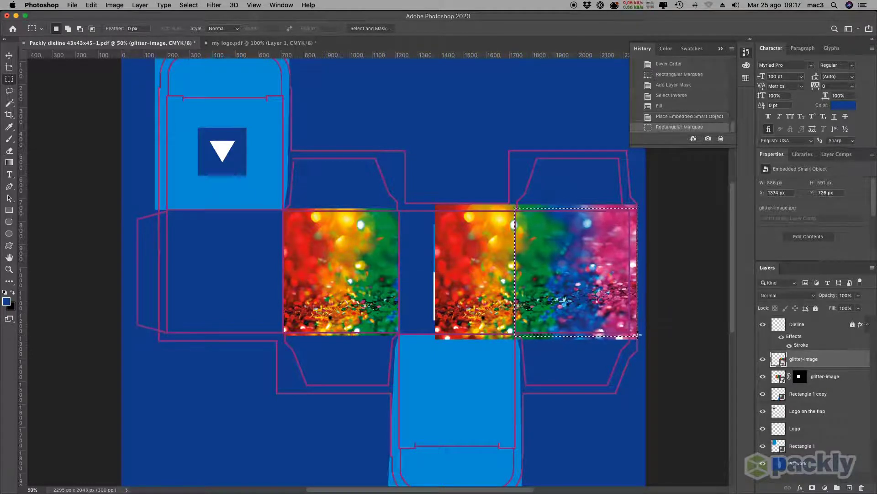
pyautogui.click(140, 5)
pyautogui.moveTo(154, 151)
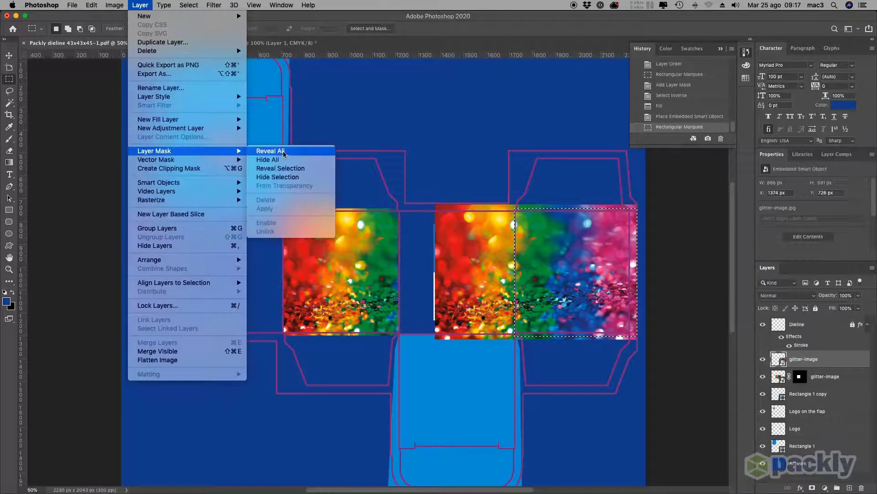
pyautogui.click(282, 153)
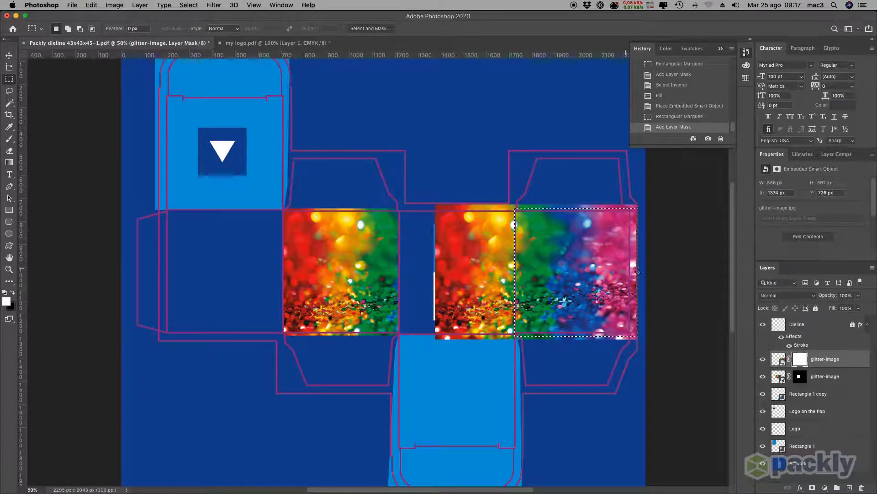
# Invert the selection and clear the glitter covering the YOUR BOX panel.
pyautogui.click(188, 5)
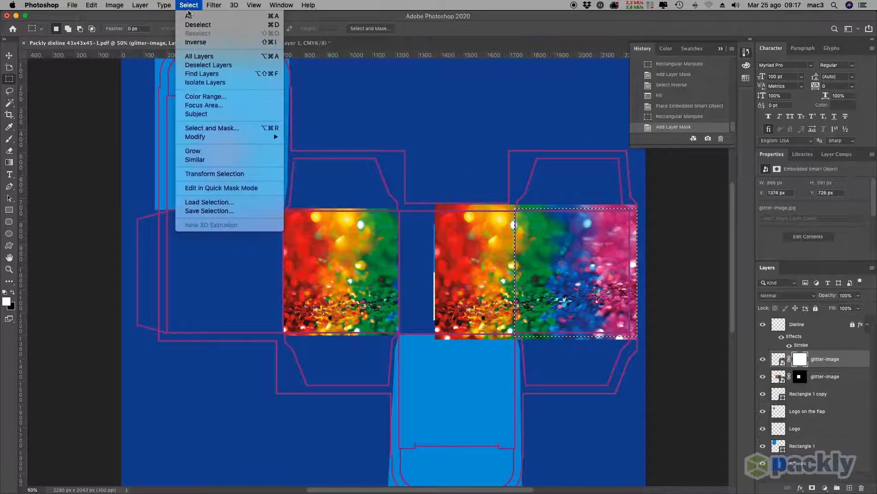
pyautogui.click(196, 41)
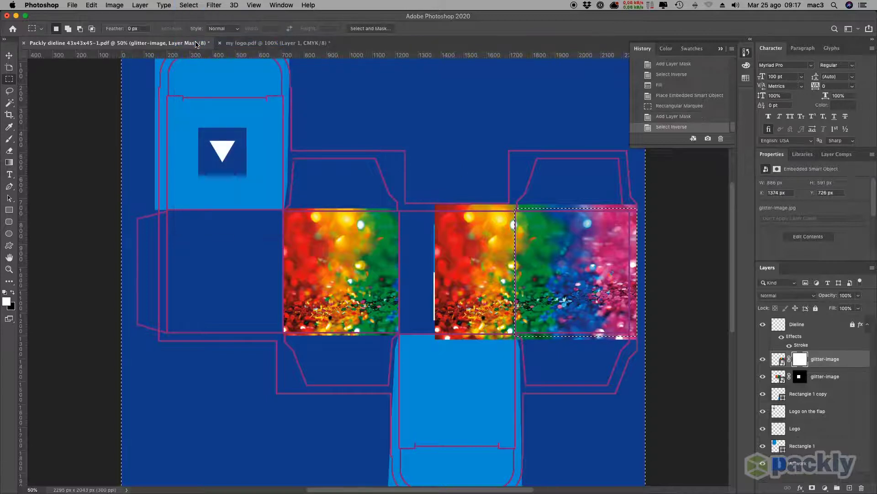
pyautogui.click(91, 5)
pyautogui.click(124, 104)
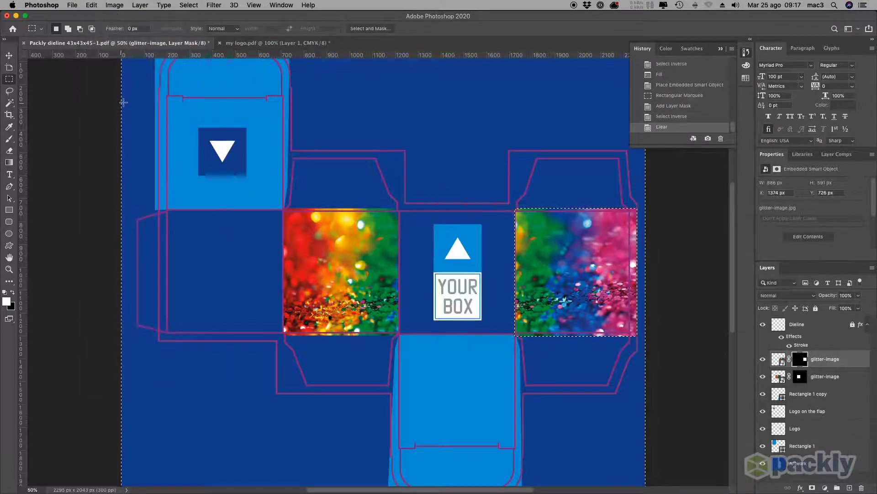
pyautogui.click(10, 56)
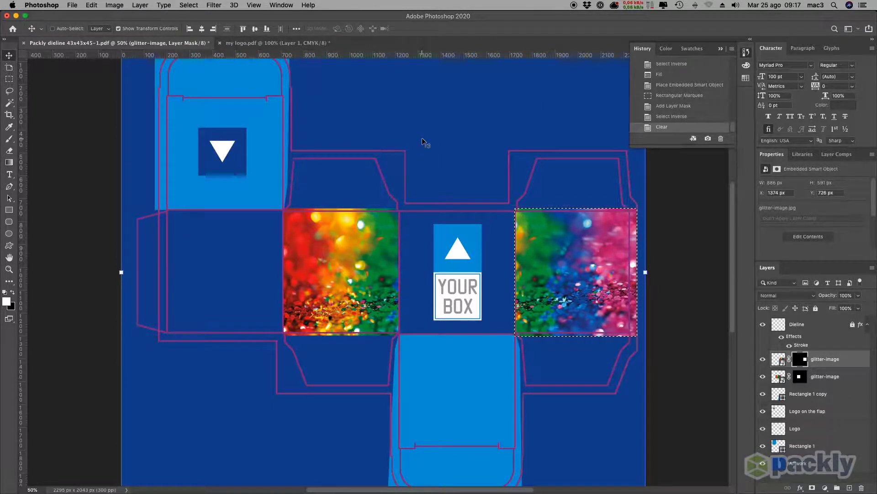
# Save the artwork in Photoshop format as My artwork.psd.
pyautogui.press('super+minus')
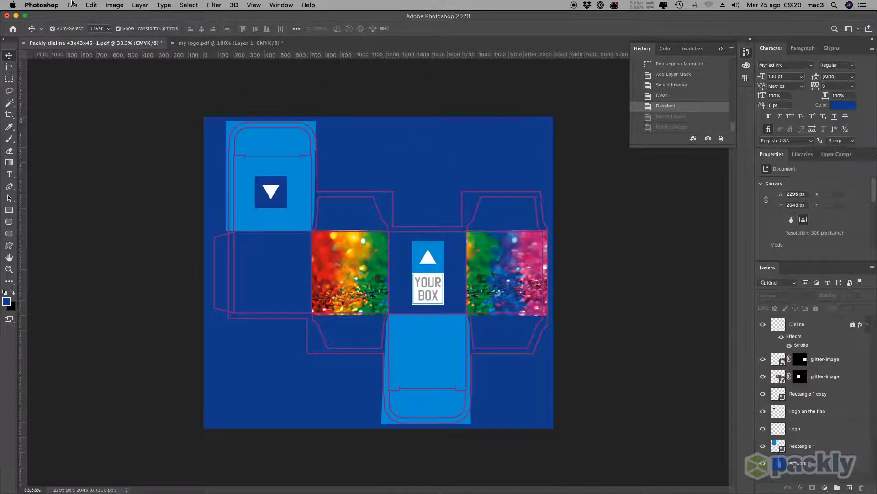
pyautogui.click(73, 6)
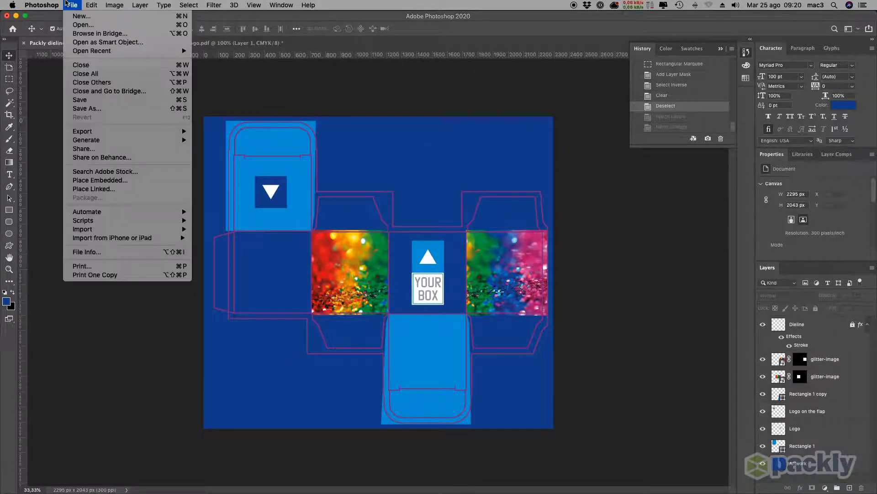
pyautogui.click(123, 110)
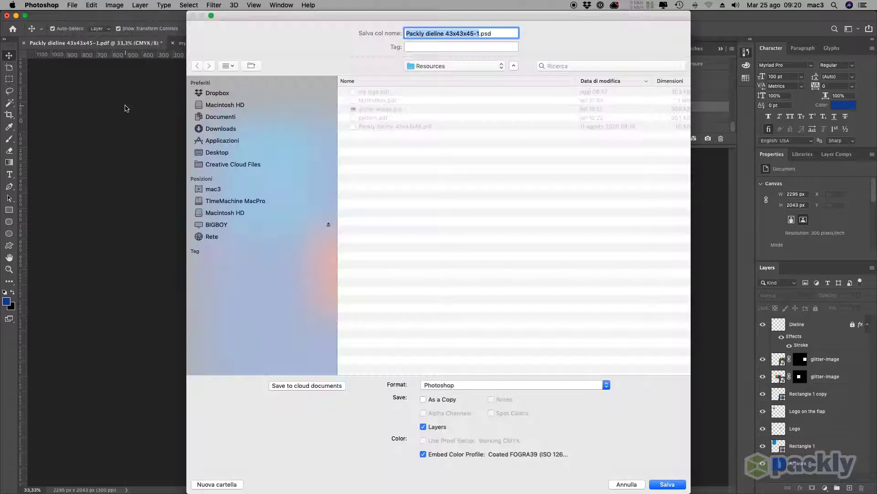
pyautogui.write('My artwork')
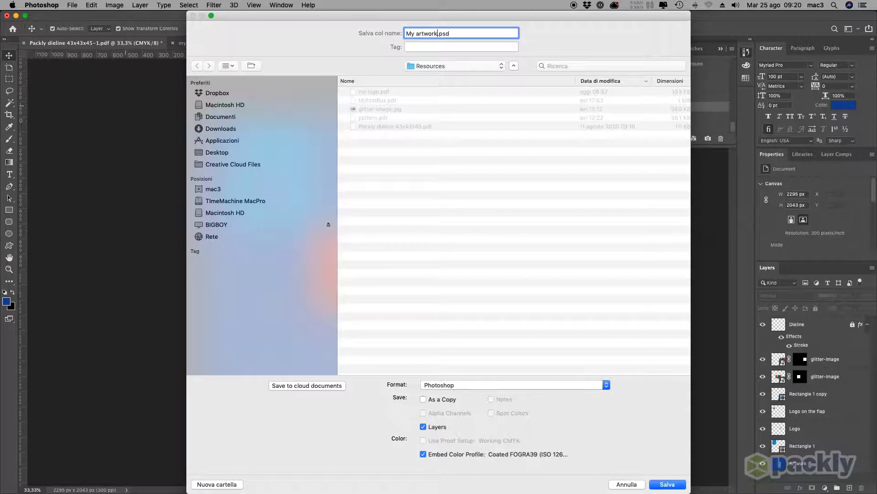
pyautogui.click(667, 484)
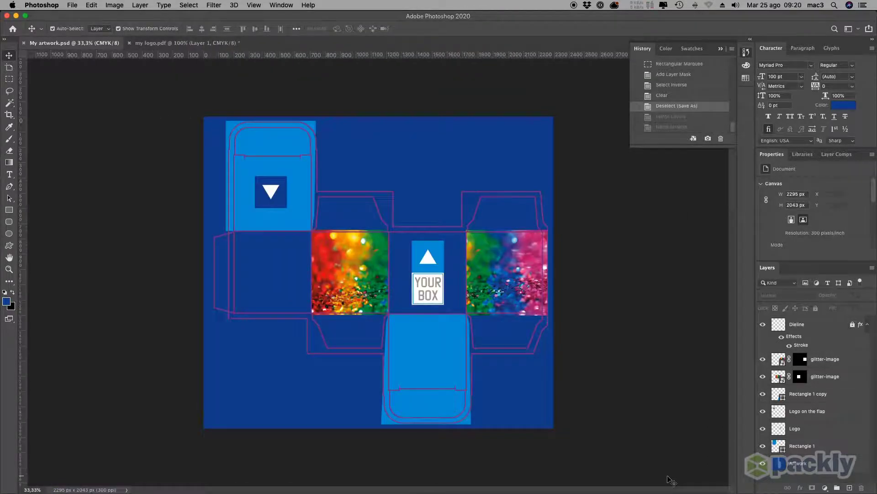
# Merge both glitter-image, Rectangle and Logo layers into one layer named Packly box.
pyautogui.click(848, 359)
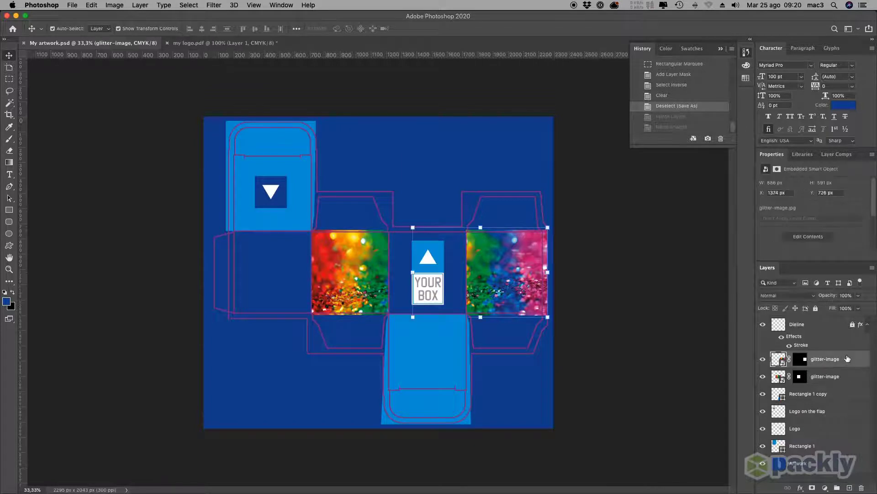
pyautogui.keyDown('shift'); pyautogui.click(858, 376); pyautogui.keyUp('shift')
pyautogui.keyDown('shift'); pyautogui.click(854, 395); pyautogui.keyUp('shift')
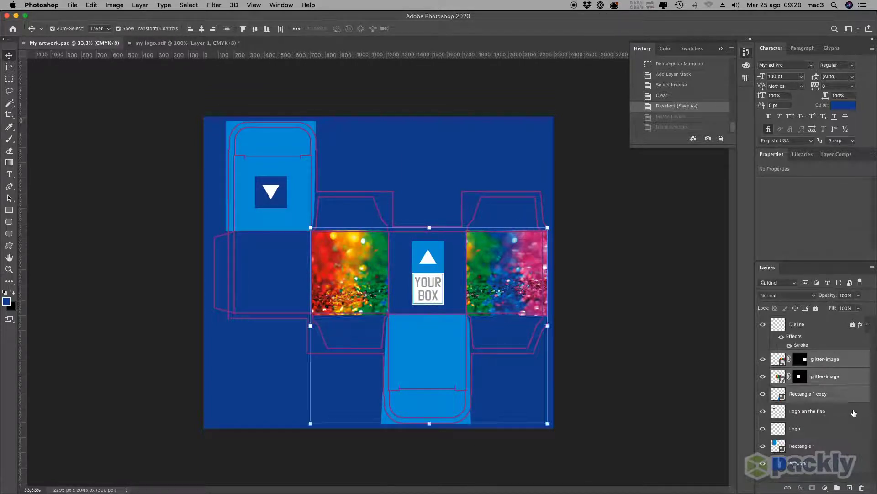
pyautogui.keyDown('shift'); pyautogui.click(854, 411); pyautogui.keyUp('shift')
pyautogui.keyDown('shift'); pyautogui.click(853, 429); pyautogui.keyUp('shift')
pyautogui.keyDown('shift'); pyautogui.click(854, 446); pyautogui.keyUp('shift')
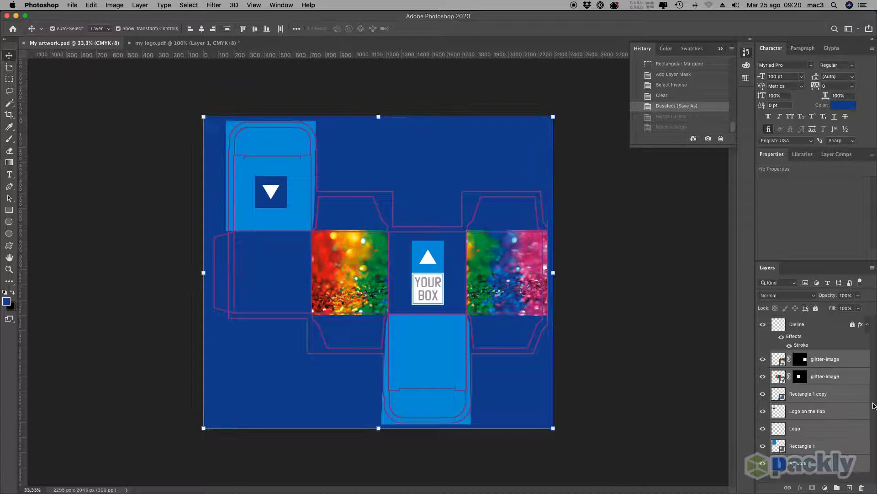
pyautogui.click(873, 268)
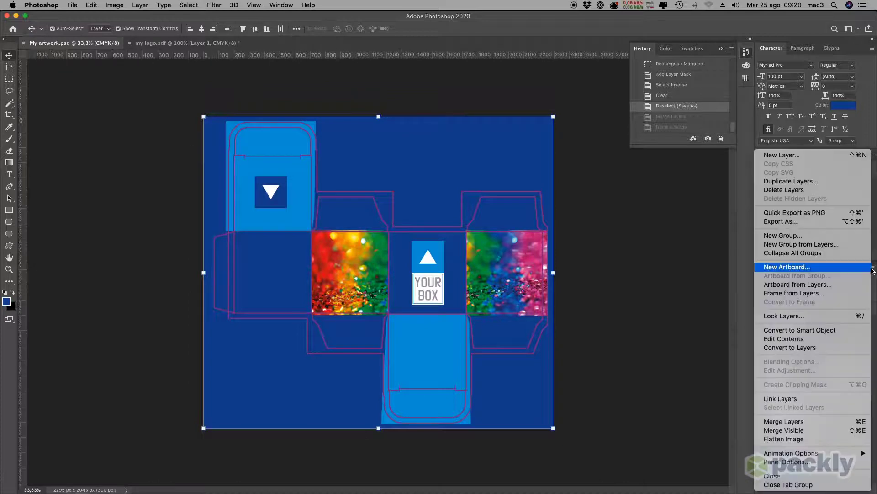
pyautogui.click(817, 421)
pyautogui.doubleClick(803, 359)
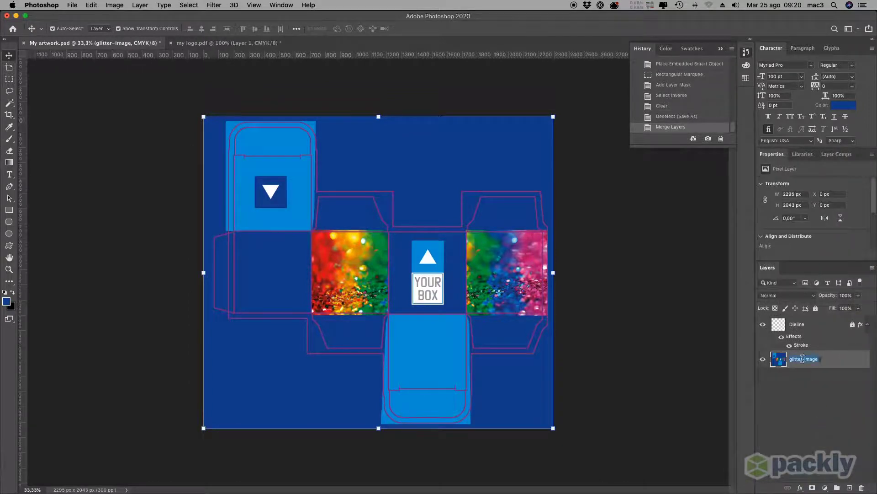
pyautogui.write('Pack')
pyautogui.write('ly box')
pyautogui.press('Return')
# Save As Photoshop PDF named My artwork, reaching the High Quality Print preset options.
pyautogui.click(73, 5)
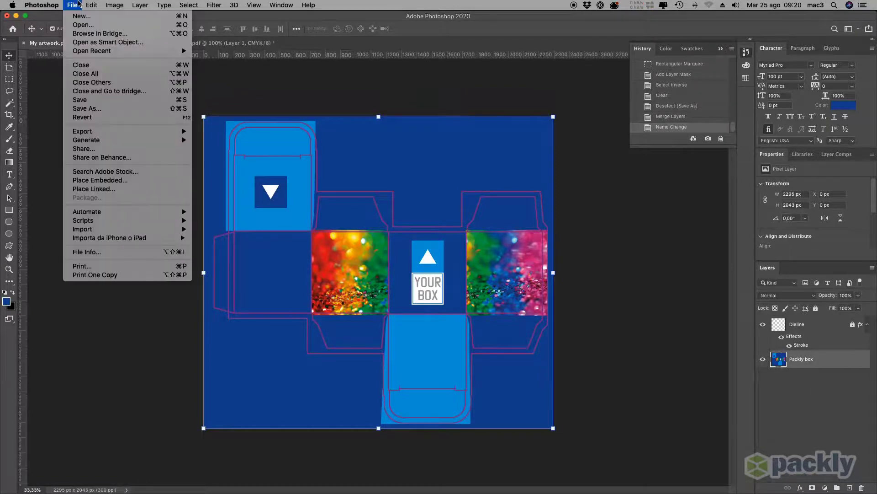
pyautogui.click(116, 110)
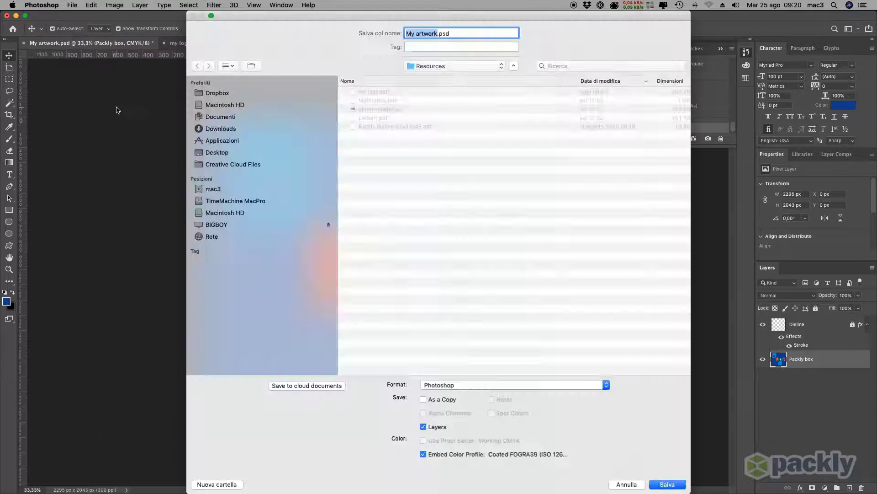
pyautogui.click(510, 384)
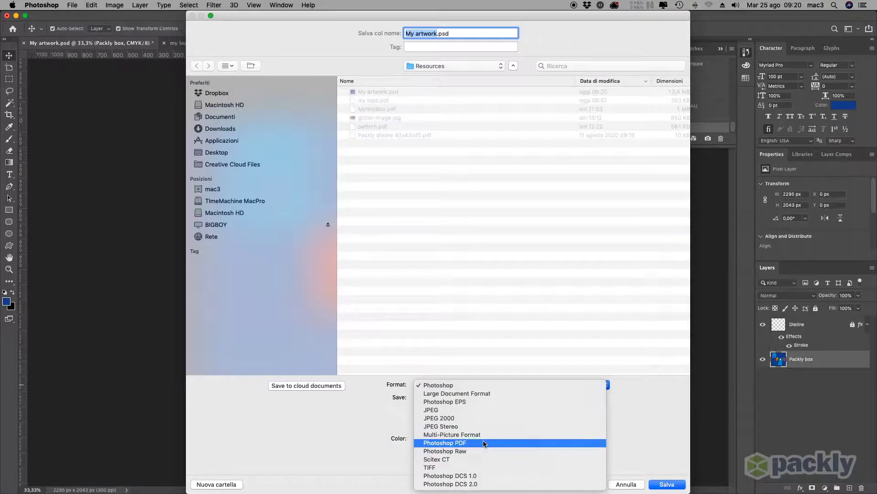
pyautogui.click(484, 444)
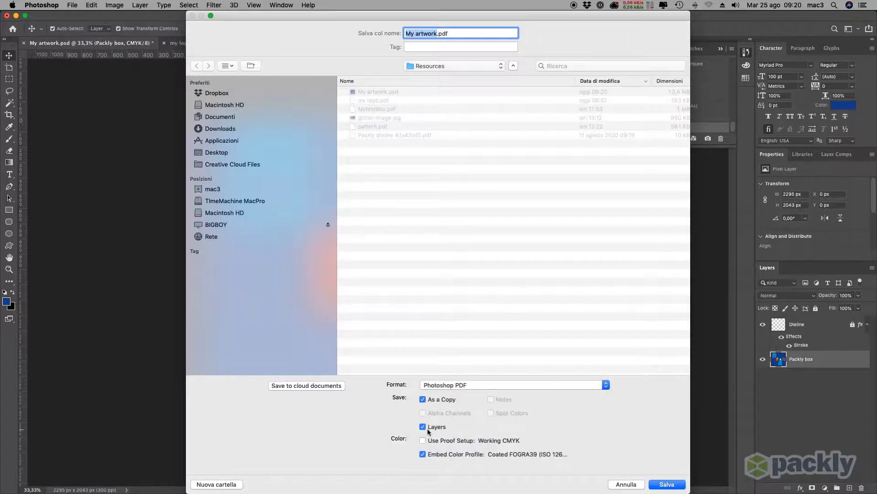
pyautogui.click(675, 486)
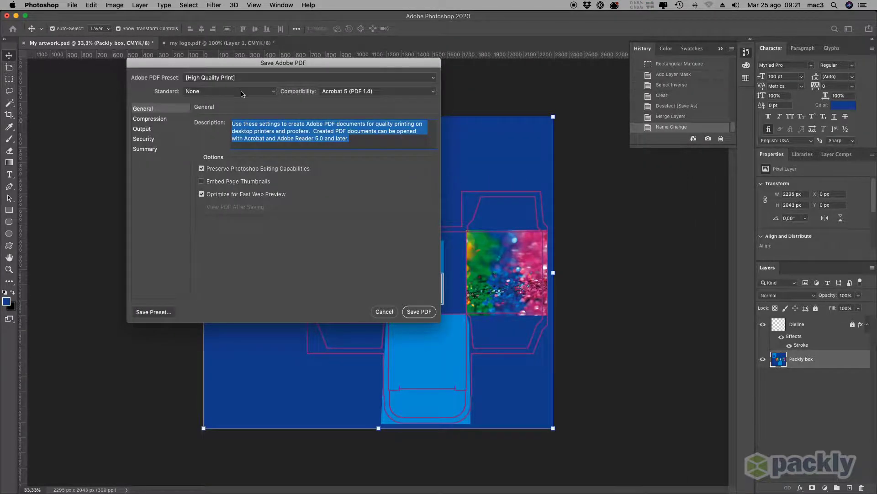
pyautogui.click(226, 82)
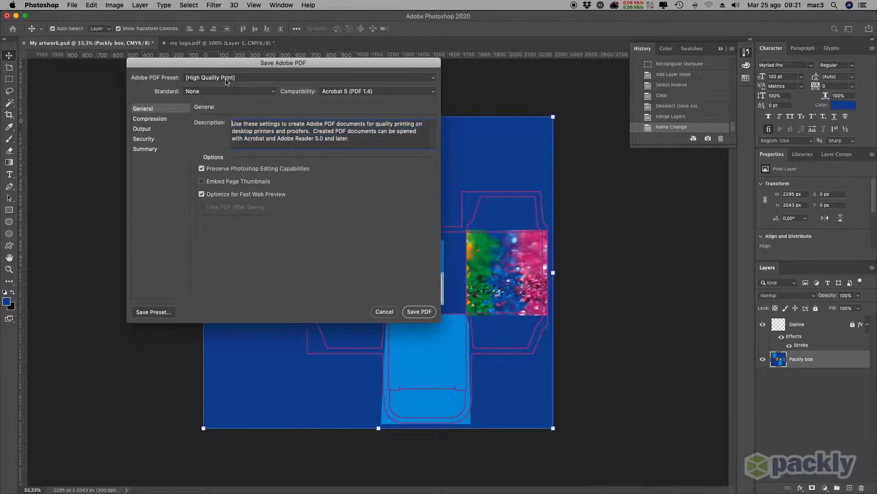